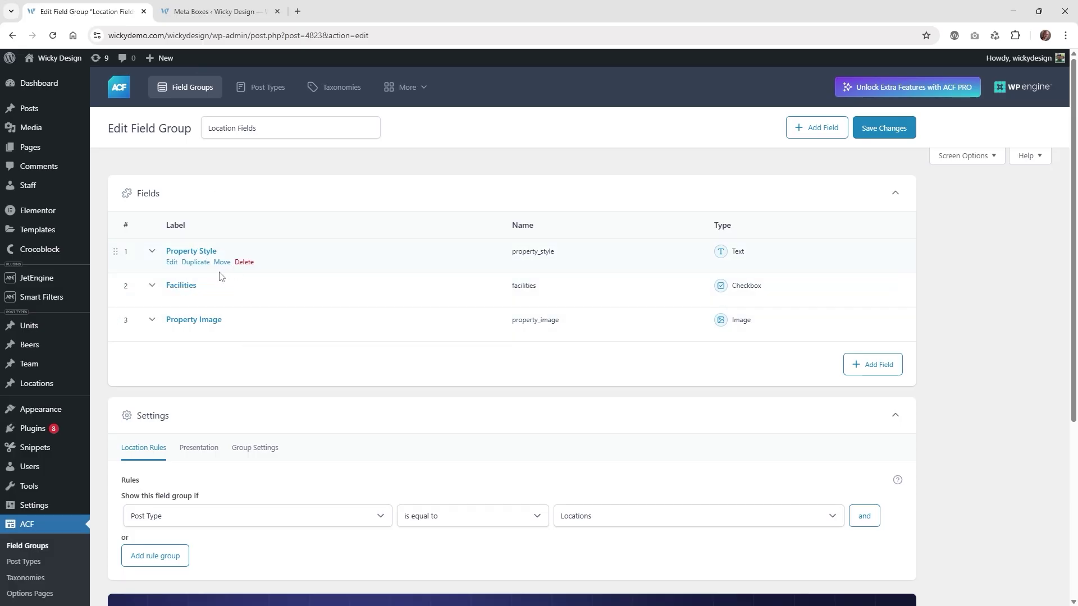
Step: Review the ACF Property Style field and its property_style field name
{"action": "key", "text": "ctrl+Tab"}
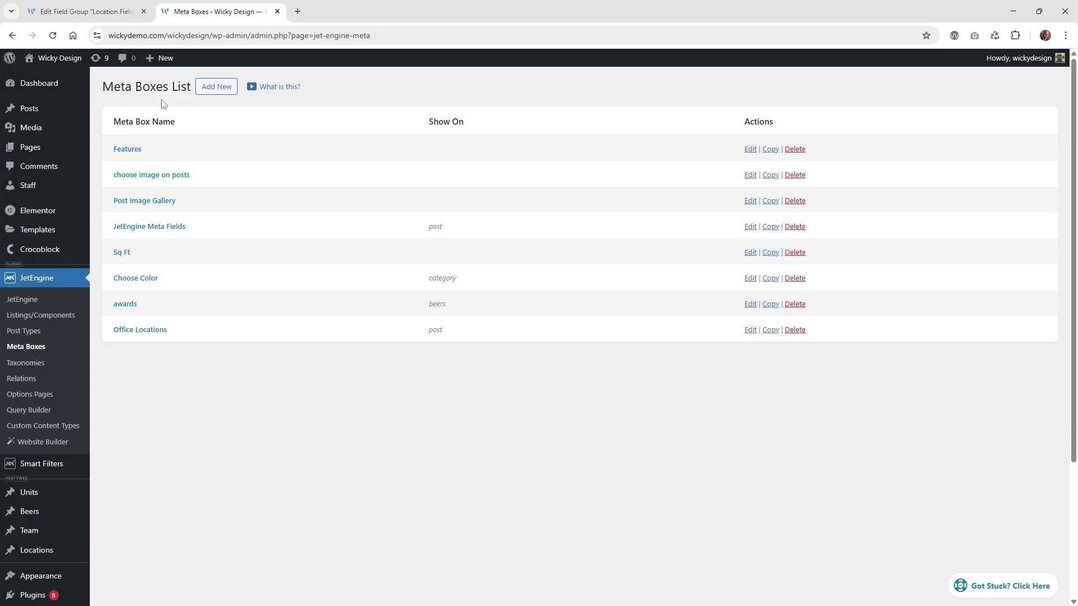
{"action": "key", "text": "ctrl+shift+Tab"}
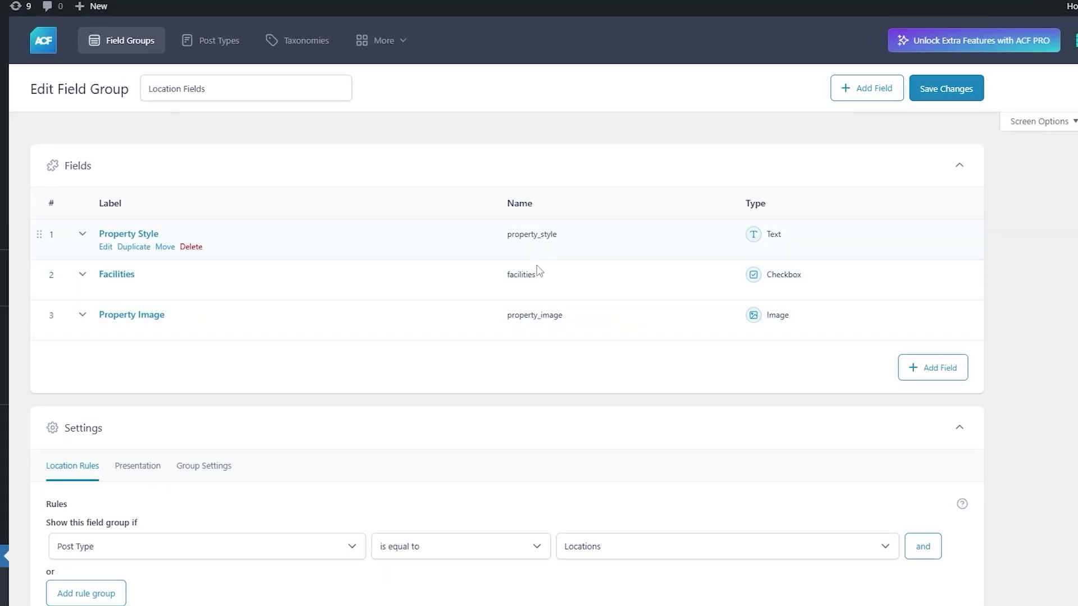
{"action": "left_click", "coordinate": [83, 236]}
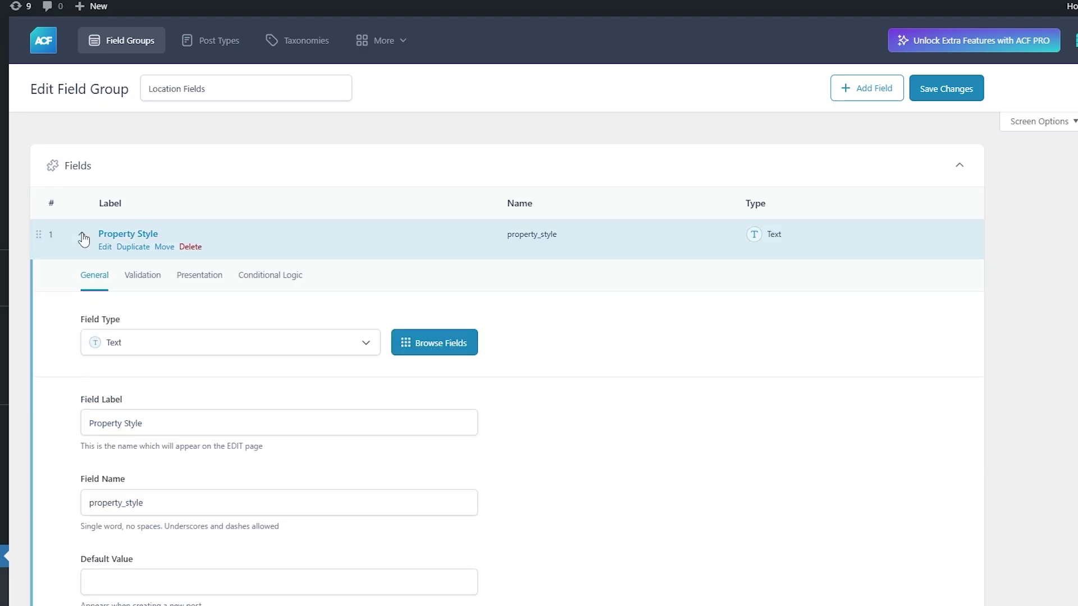
{"action": "scroll", "coordinate": [257, 269], "scroll_direction": "down", "scroll_amount": 2}
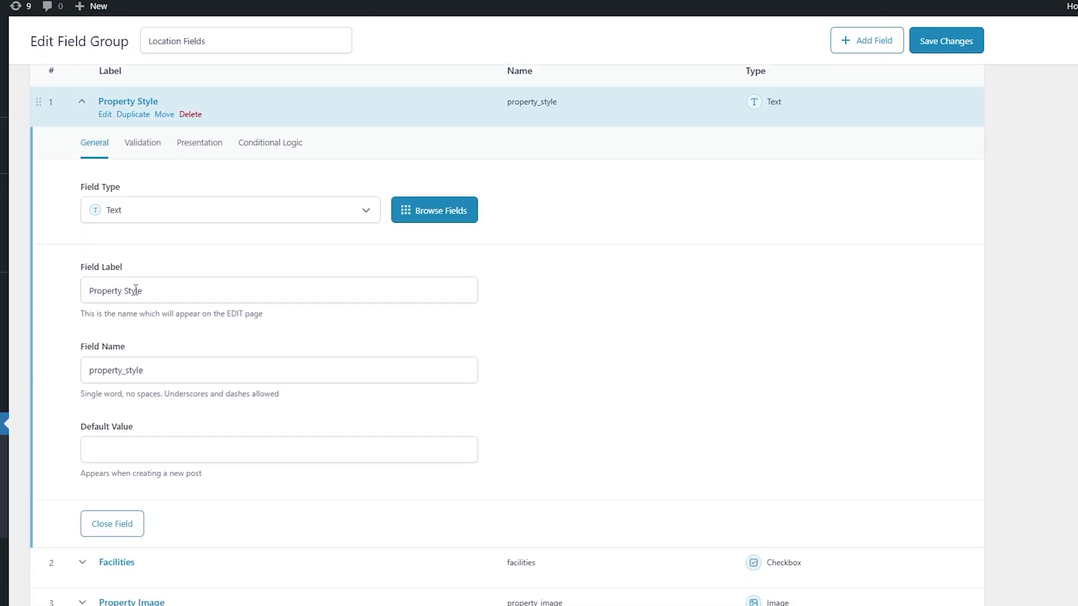
{"action": "scroll", "coordinate": [135, 290], "scroll_direction": "down", "scroll_amount": 2}
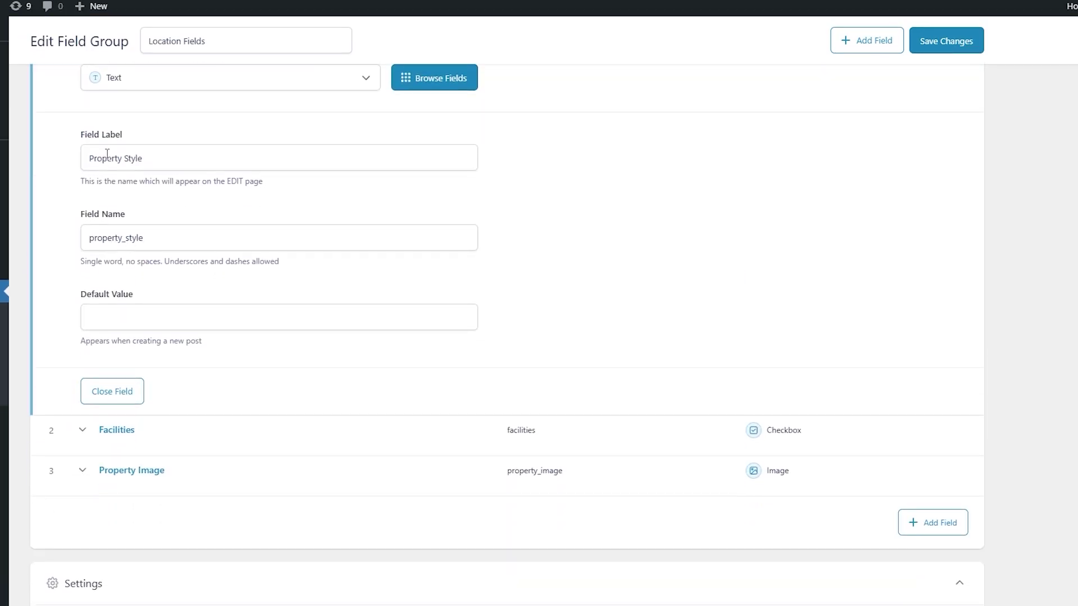
{"action": "left_click", "coordinate": [109, 241]}
{"action": "left_click_drag", "start_coordinate": [162, 235], "coordinate": [81, 239]}
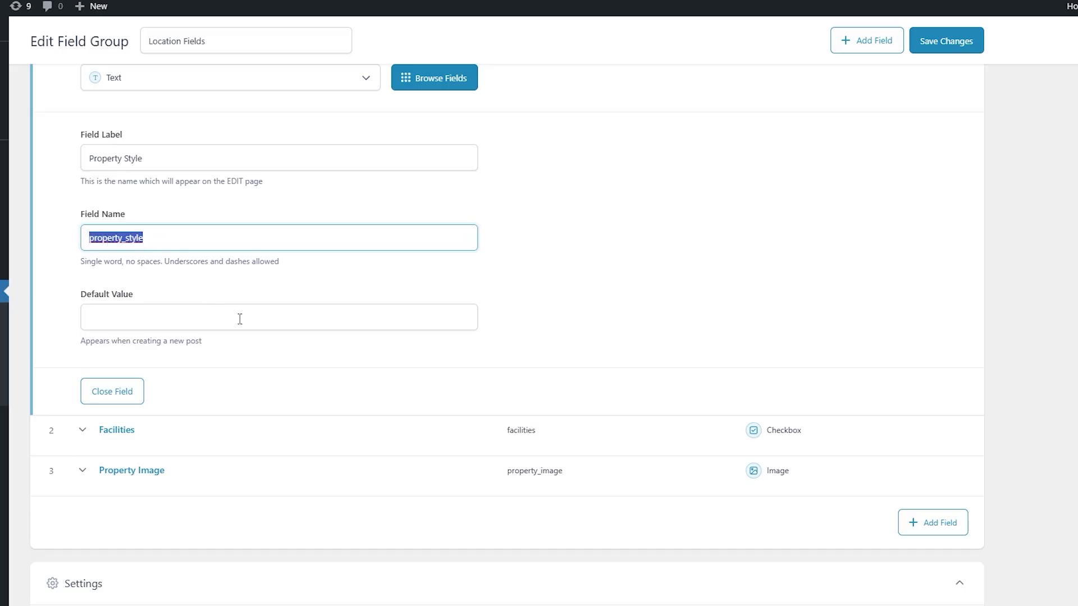
{"action": "scroll", "coordinate": [308, 361], "scroll_direction": "up", "scroll_amount": 3}
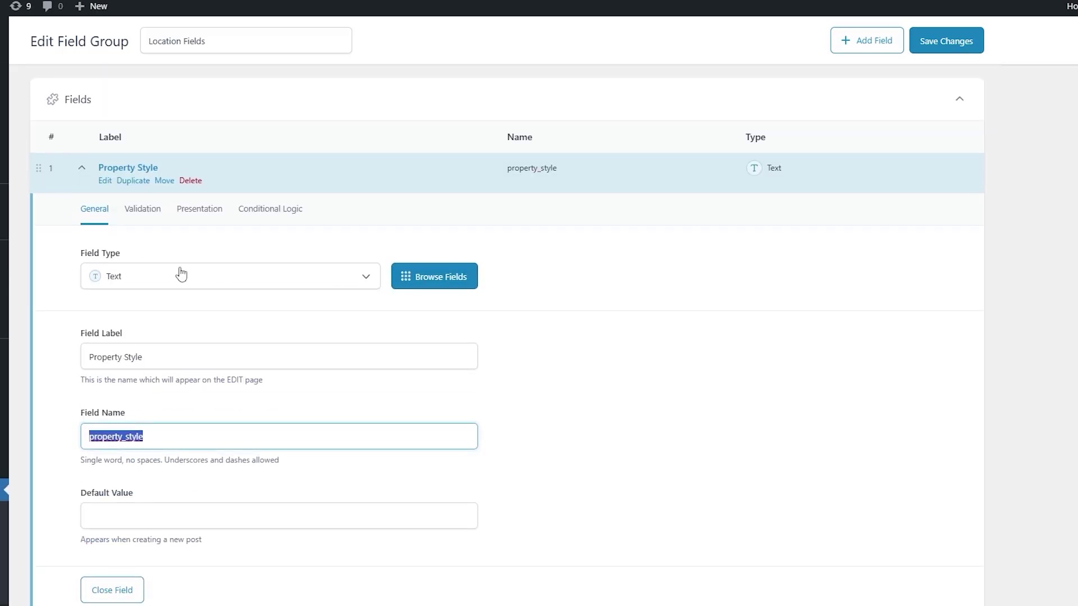
{"action": "scroll", "coordinate": [191, 283], "scroll_direction": "down", "scroll_amount": 1}
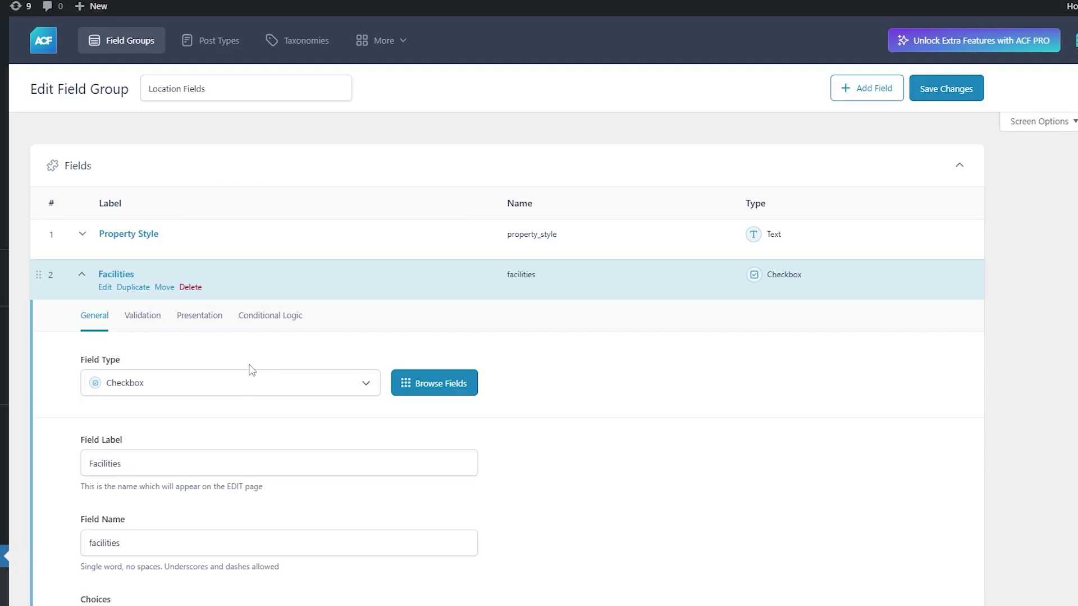
{"action": "scroll", "coordinate": [250, 369], "scroll_direction": "down", "scroll_amount": 3}
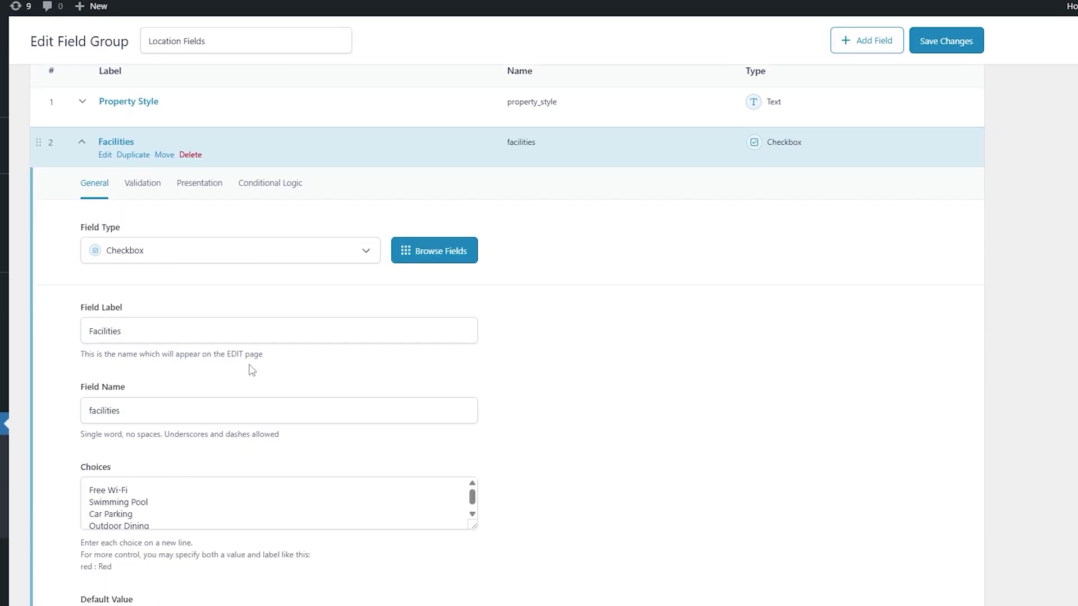
{"action": "scroll", "coordinate": [246, 330], "scroll_direction": "down", "scroll_amount": 2}
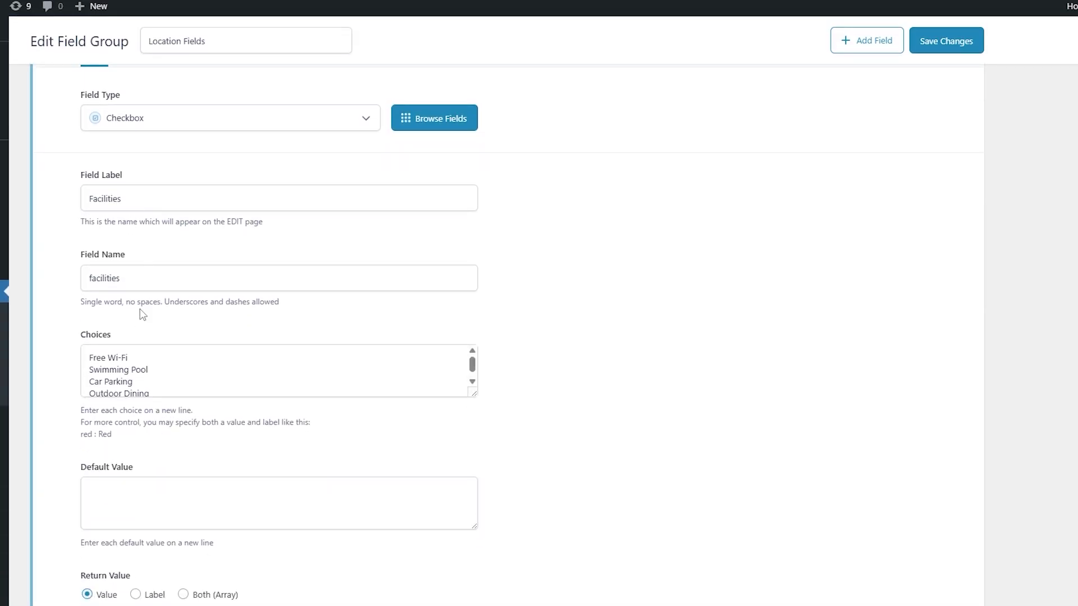
Step: Review the facilities field name and its four choices, from Free Wi-Fi to Outdoor Dining
{"action": "left_click_drag", "start_coordinate": [176, 281], "coordinate": [85, 288]}
{"action": "left_click", "coordinate": [102, 328]}
{"action": "left_click_drag", "start_coordinate": [474, 394], "coordinate": [475, 433]}
{"action": "left_click", "coordinate": [130, 357]}
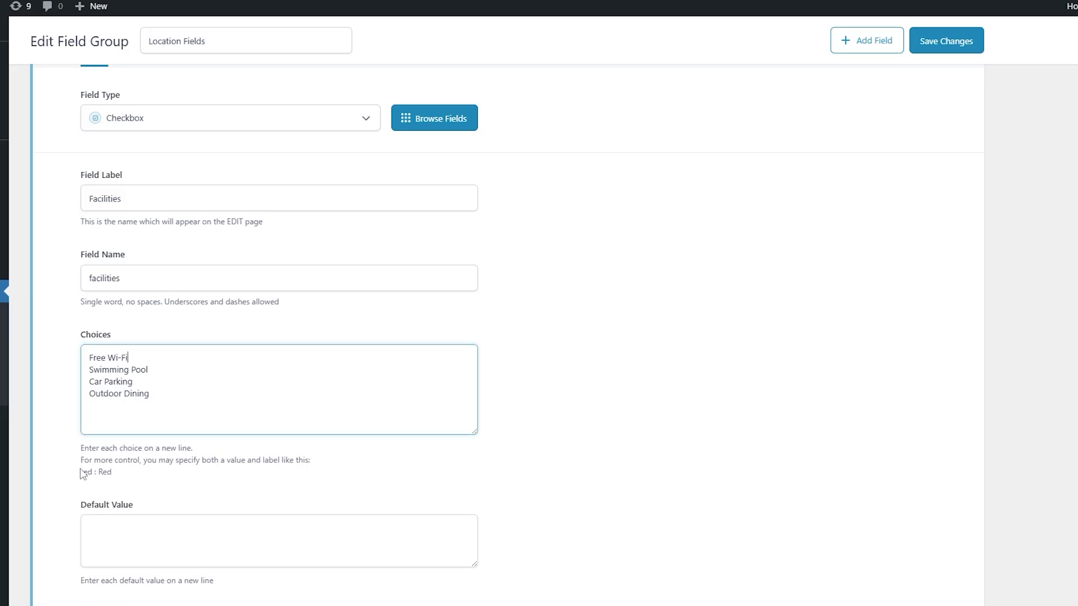
{"action": "scroll", "coordinate": [84, 474], "scroll_direction": "down", "scroll_amount": 3}
{"action": "scroll", "coordinate": [97, 436], "scroll_direction": "up", "scroll_amount": 8}
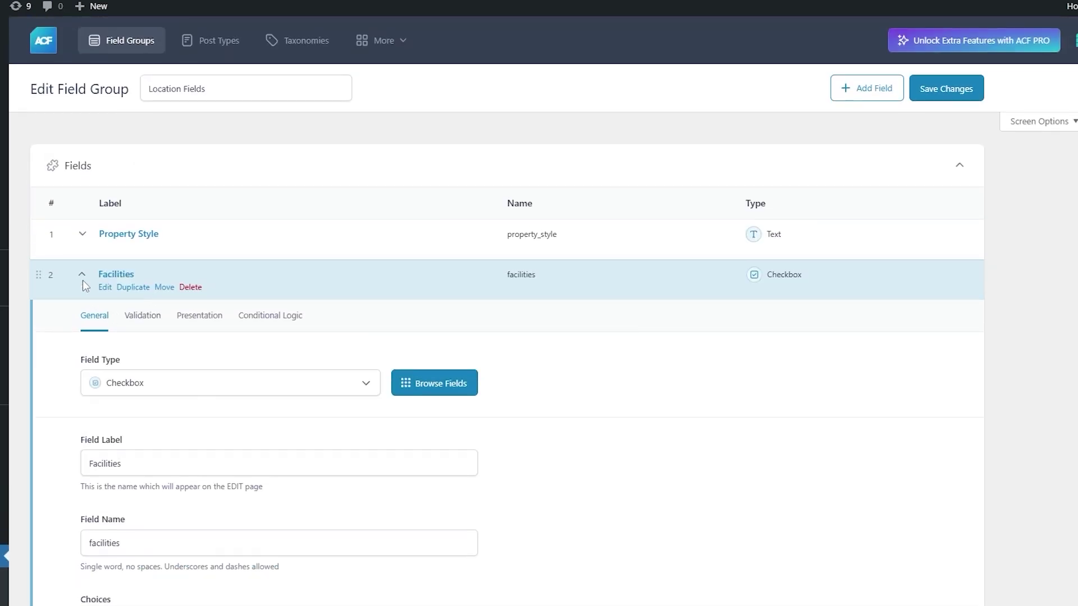
{"action": "left_click", "coordinate": [83, 282]}
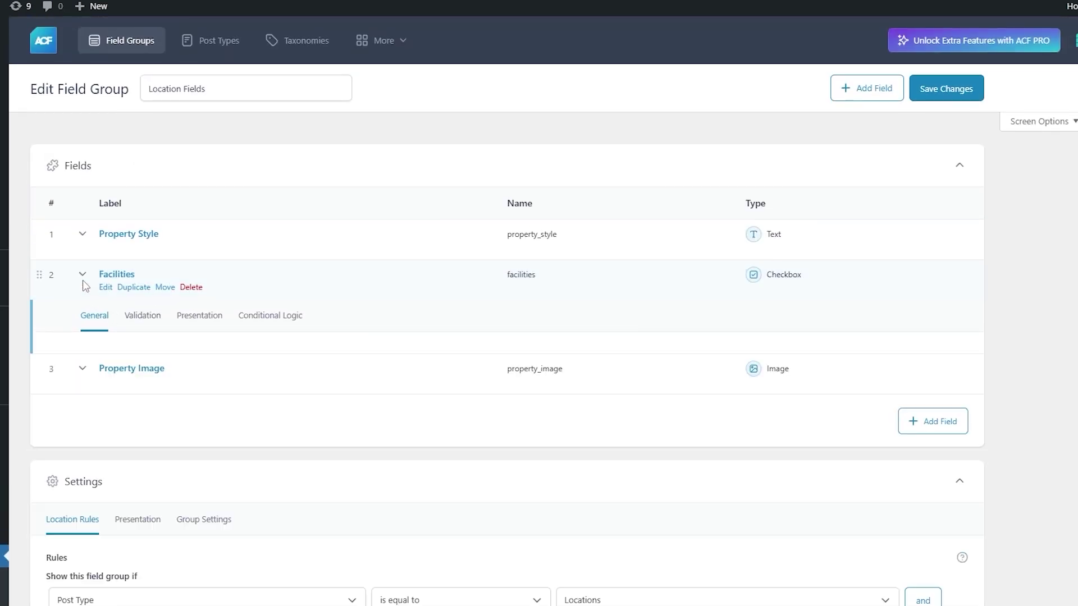
Step: Check that Property Image is an Image field returning the Image URL
{"action": "left_click", "coordinate": [84, 315]}
{"action": "scroll", "coordinate": [143, 227], "scroll_direction": "down", "scroll_amount": 5}
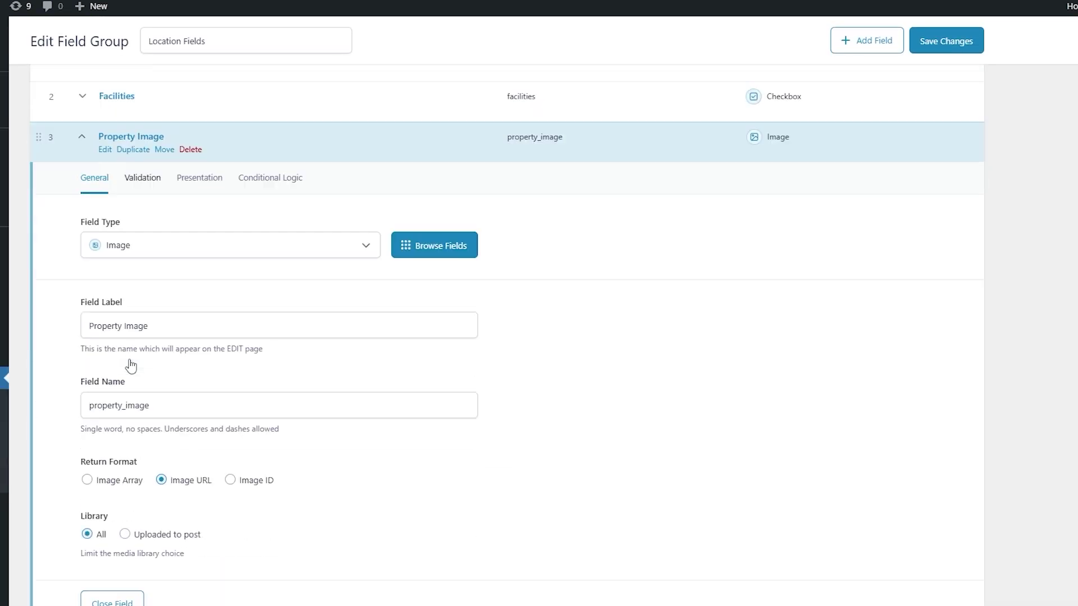
{"action": "left_click", "coordinate": [147, 168]}
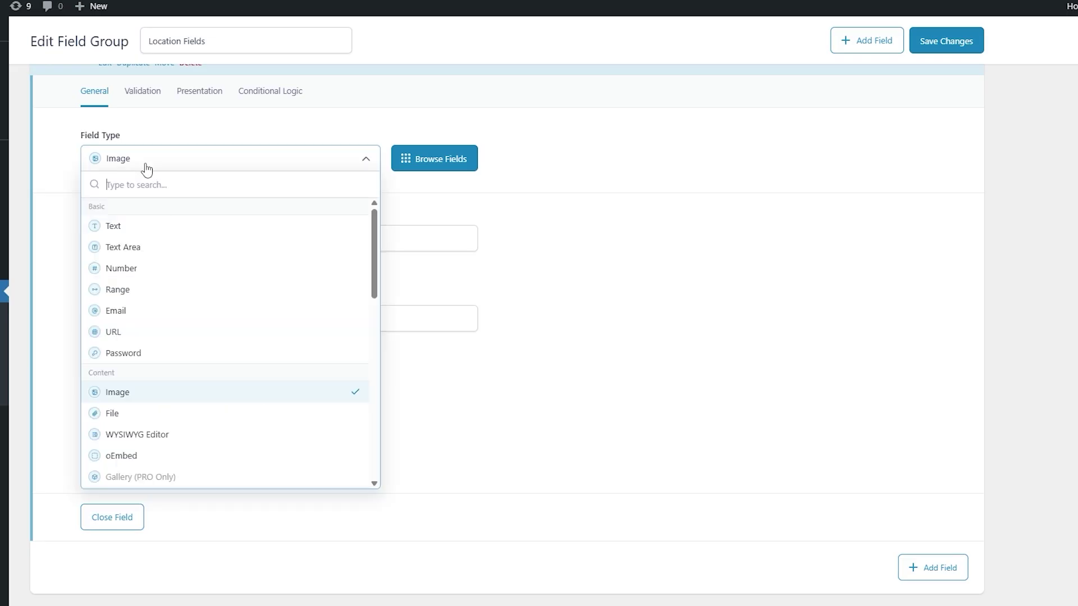
{"action": "left_click", "coordinate": [627, 319]}
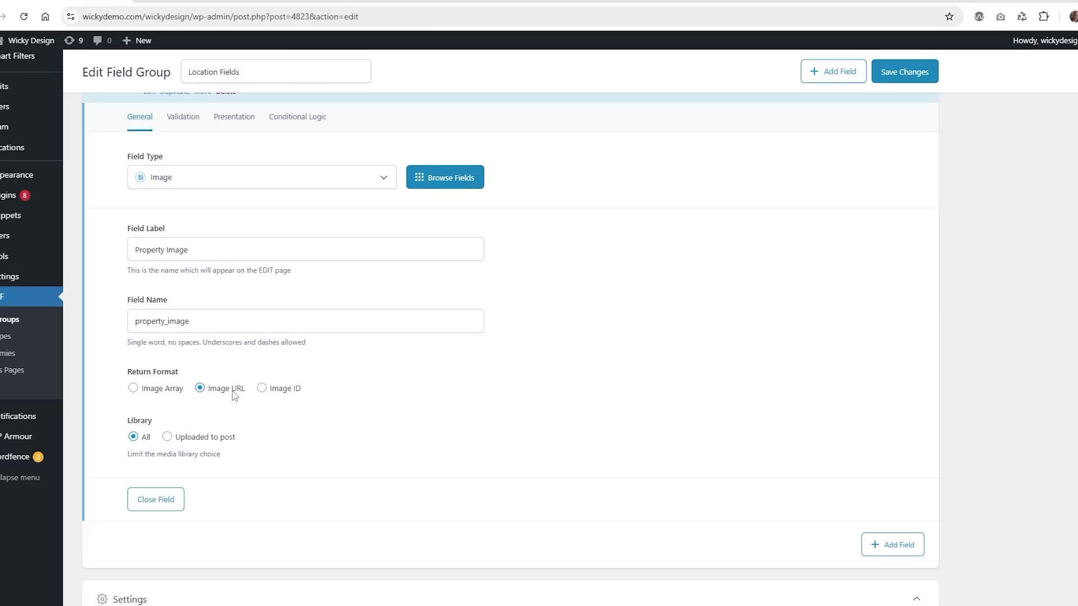
{"action": "scroll", "coordinate": [303, 343], "scroll_direction": "up", "scroll_amount": 3}
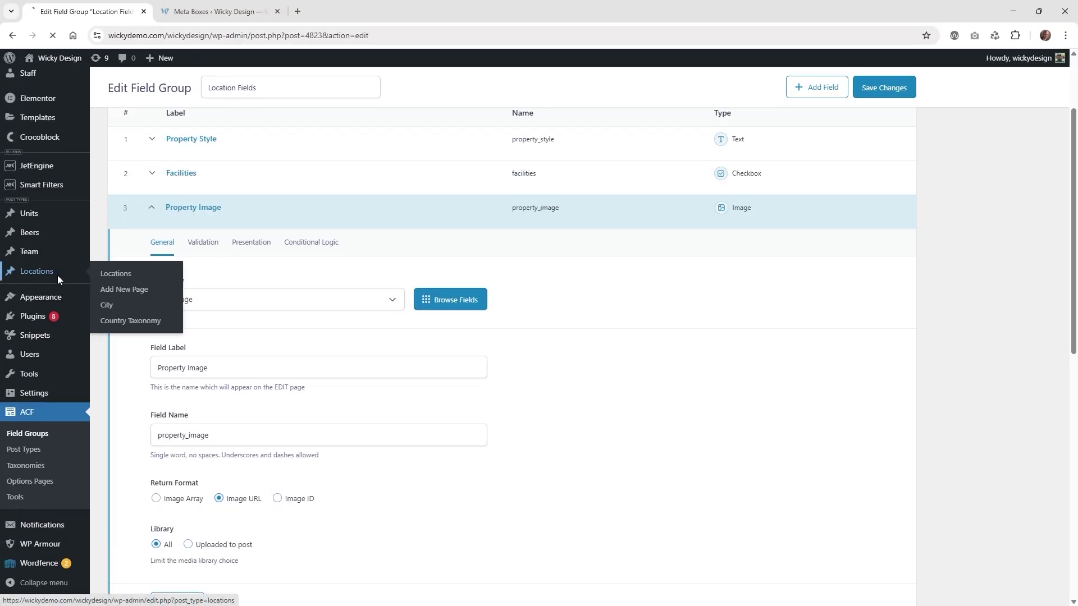
Step: Open the France location and check its Property Style value, 'test france'
{"action": "left_click", "coordinate": [58, 274]}
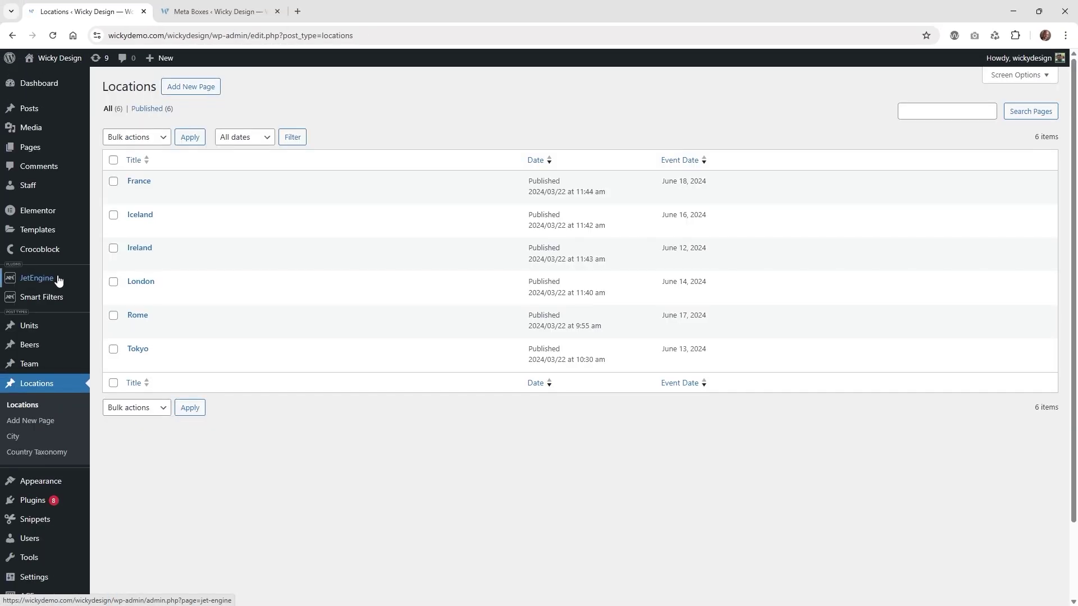
{"action": "left_click", "coordinate": [140, 181]}
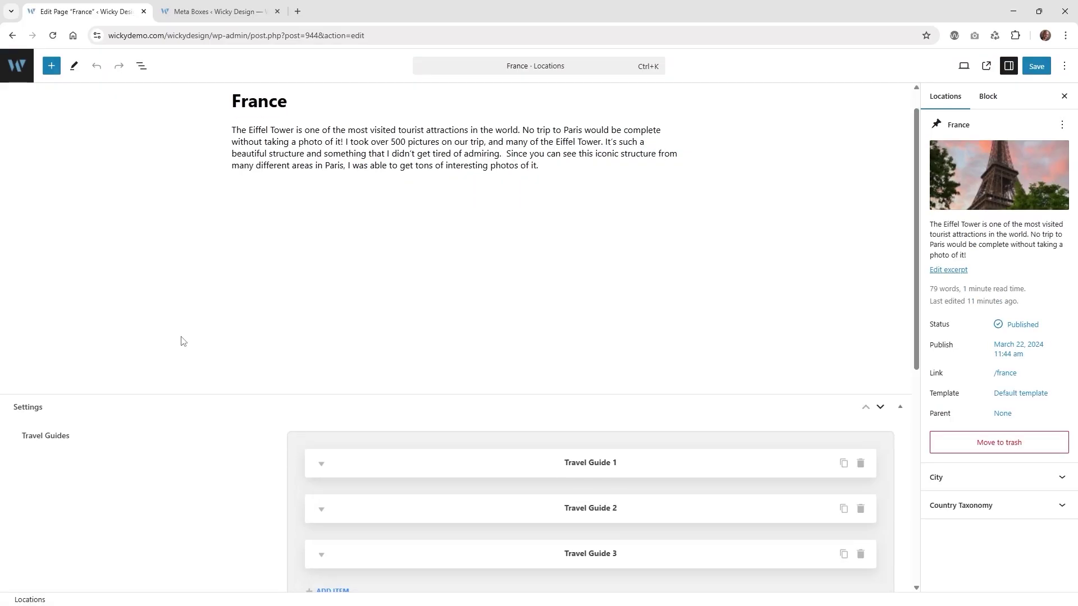
{"action": "scroll", "coordinate": [181, 341], "scroll_direction": "down", "scroll_amount": 7}
{"action": "left_click", "coordinate": [34, 266]}
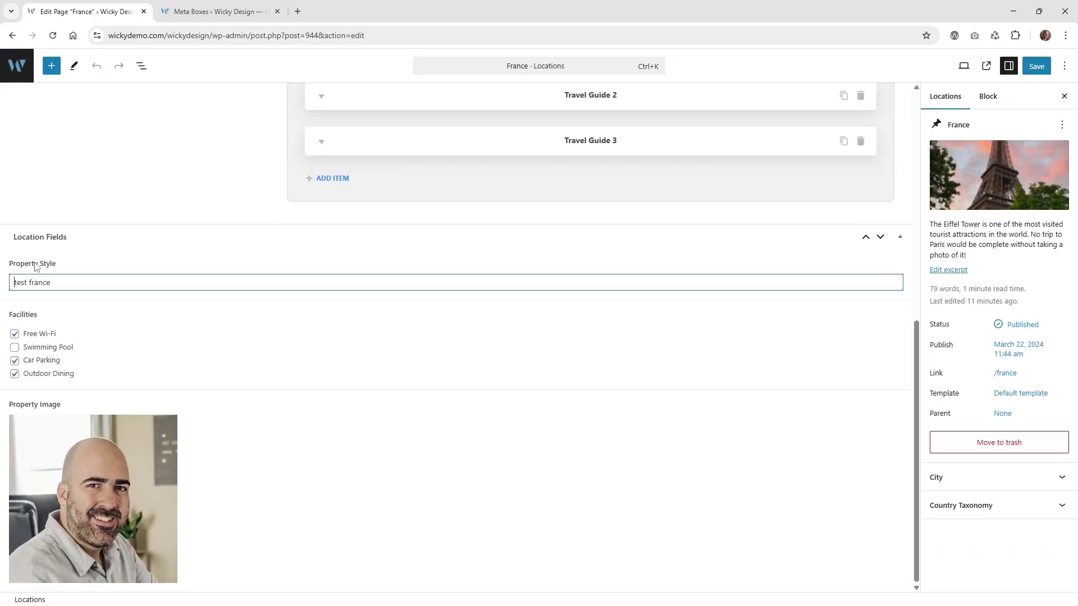
{"action": "left_click_drag", "start_coordinate": [47, 290], "coordinate": [3, 293]}
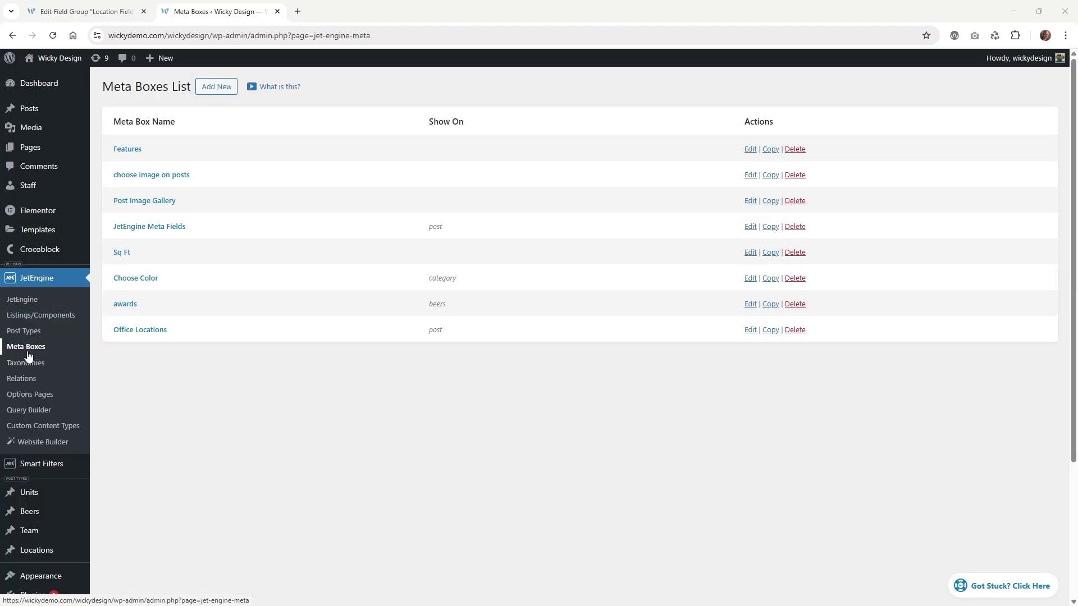
Step: Add a meta box titled 'Properties Meta Box' enabled only for the Locations post type
{"action": "left_click", "coordinate": [214, 90]}
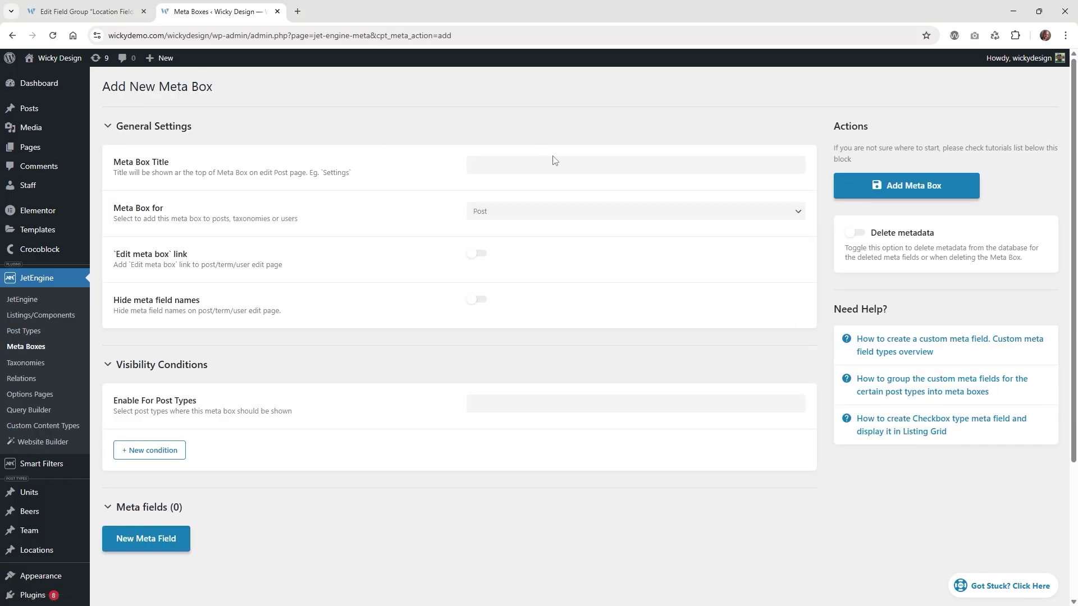
{"action": "left_click", "coordinate": [553, 161]}
{"action": "type", "text": "Properties Meta Box"}
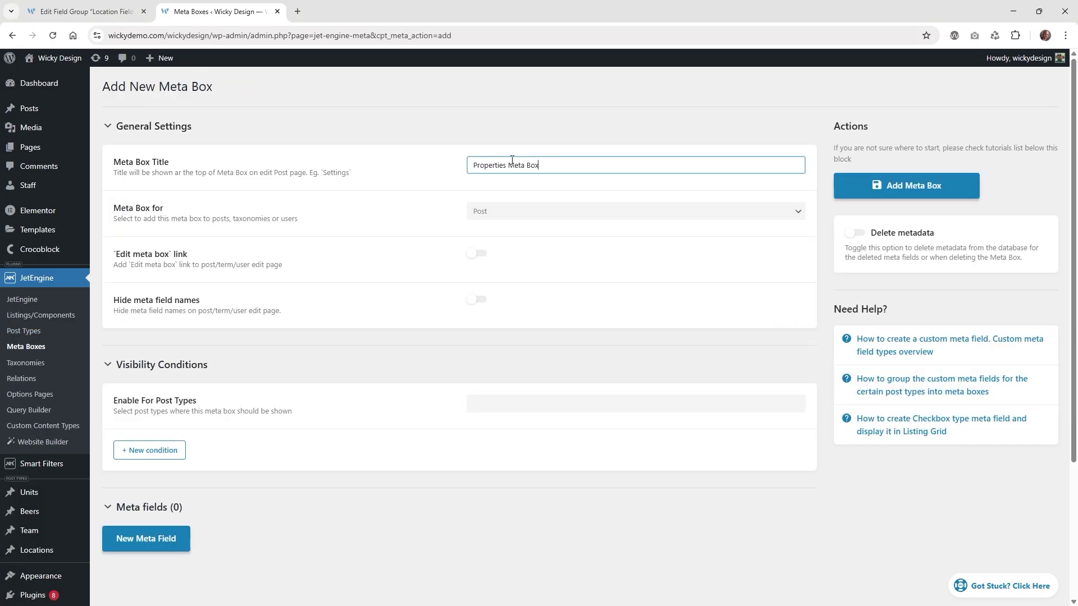
{"action": "left_click", "coordinate": [495, 405]}
{"action": "scroll", "coordinate": [494, 393], "scroll_direction": "down", "scroll_amount": 3}
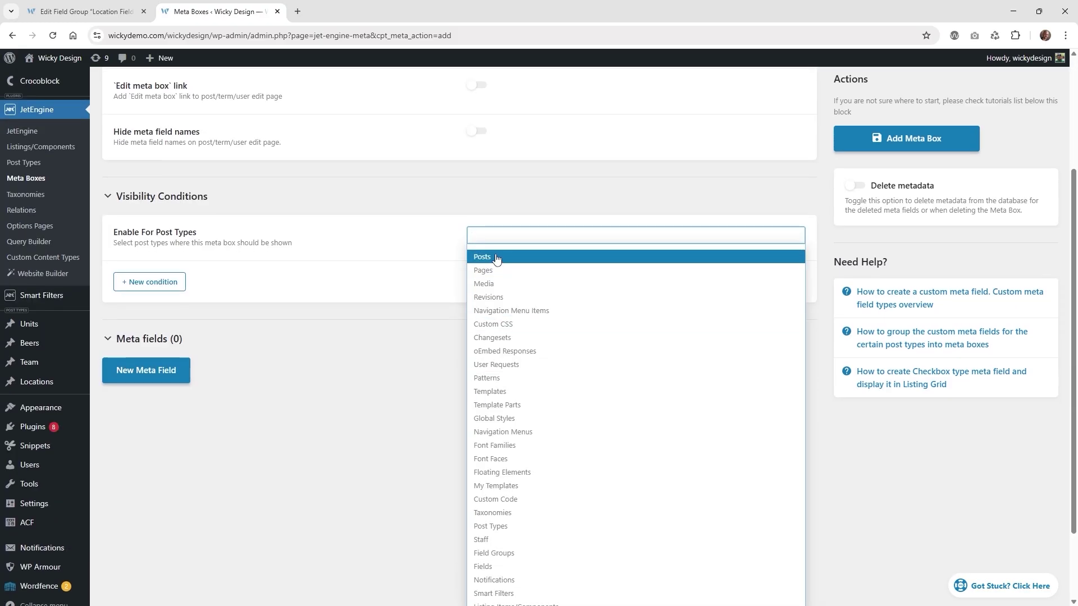
{"action": "scroll", "coordinate": [577, 325], "scroll_direction": "down", "scroll_amount": 2}
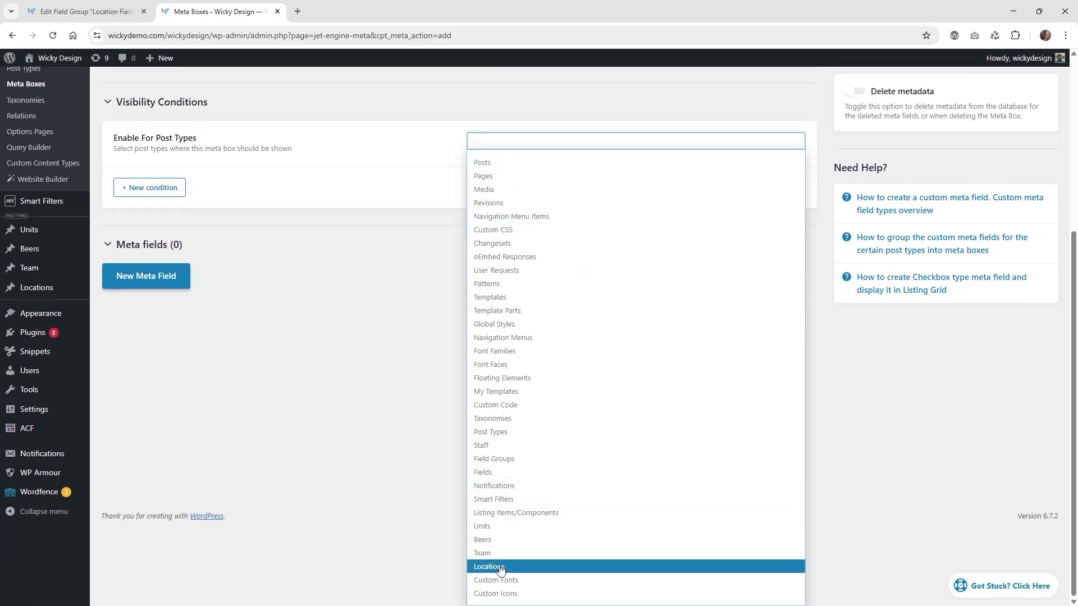
{"action": "left_click", "coordinate": [503, 568]}
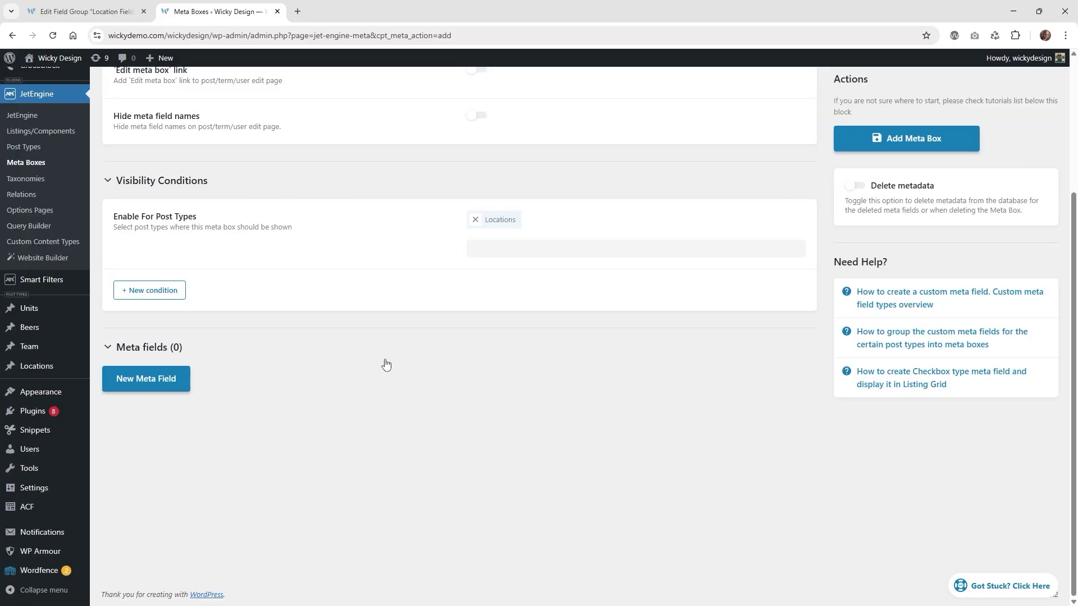
{"action": "scroll", "coordinate": [373, 385], "scroll_direction": "up", "scroll_amount": 2}
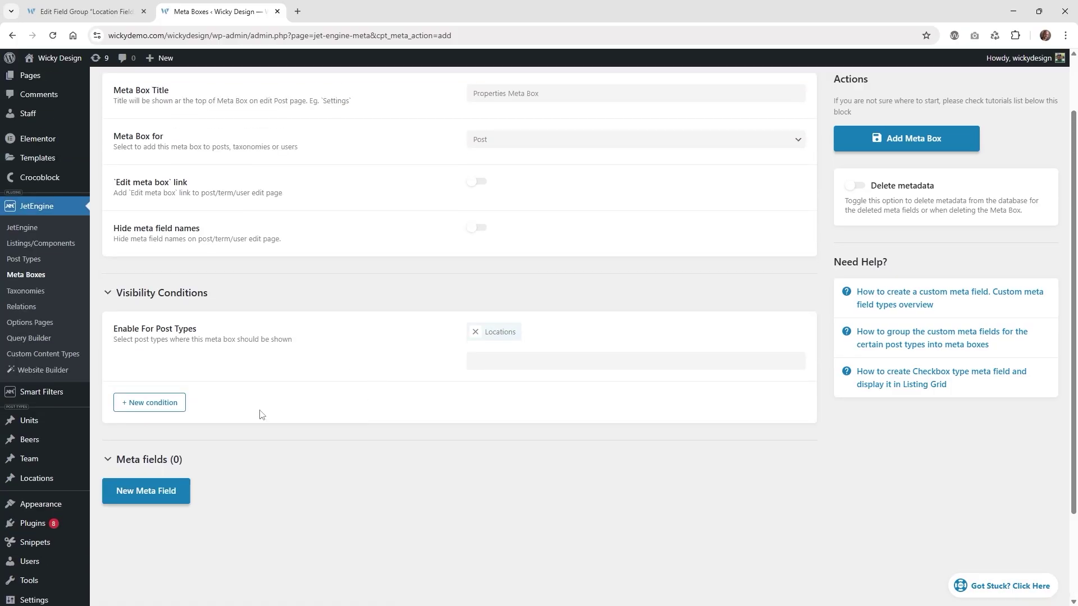
Step: Move between the Location Fields group and the new meta box tabs, ending on Location Fields
{"action": "left_click", "coordinate": [91, 8]}
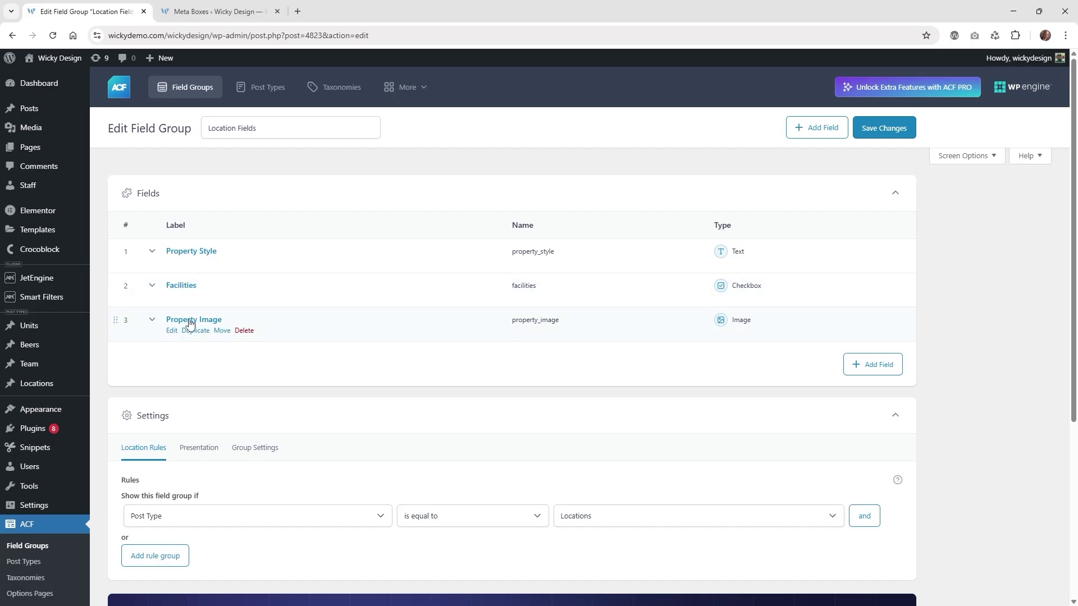
{"action": "left_click", "coordinate": [205, 16]}
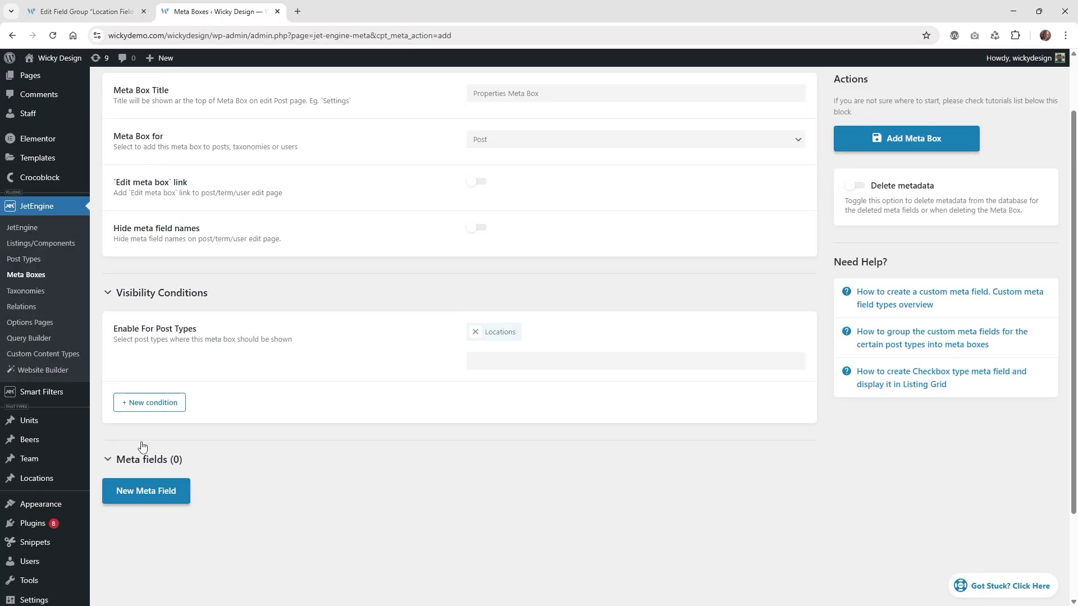
{"action": "left_click", "coordinate": [98, 8]}
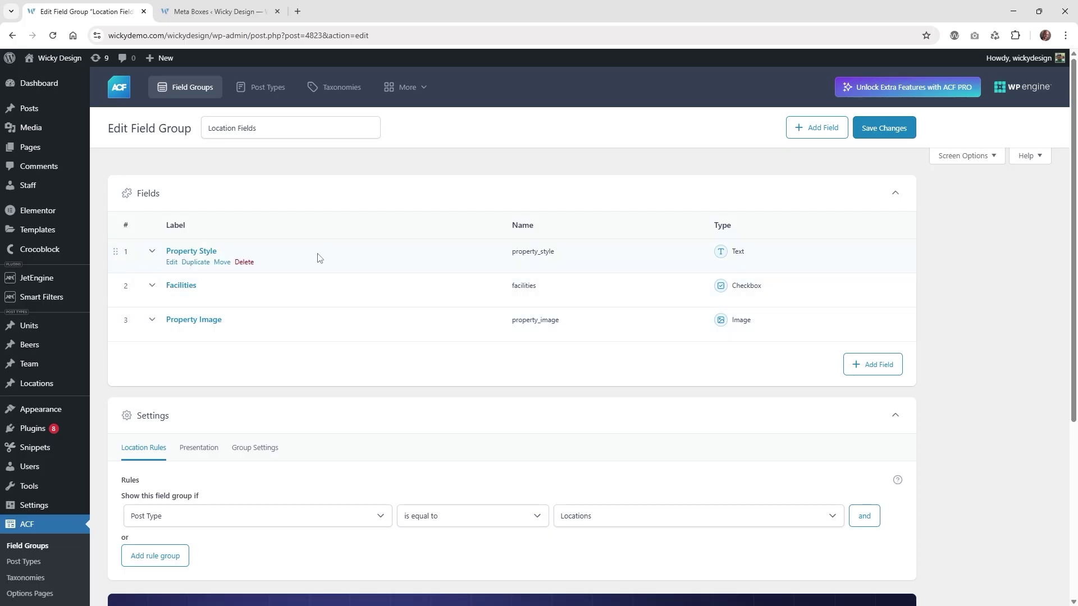
Step: Copy the 'Property Style' label from the ACF field settings
{"action": "left_click", "coordinate": [154, 254]}
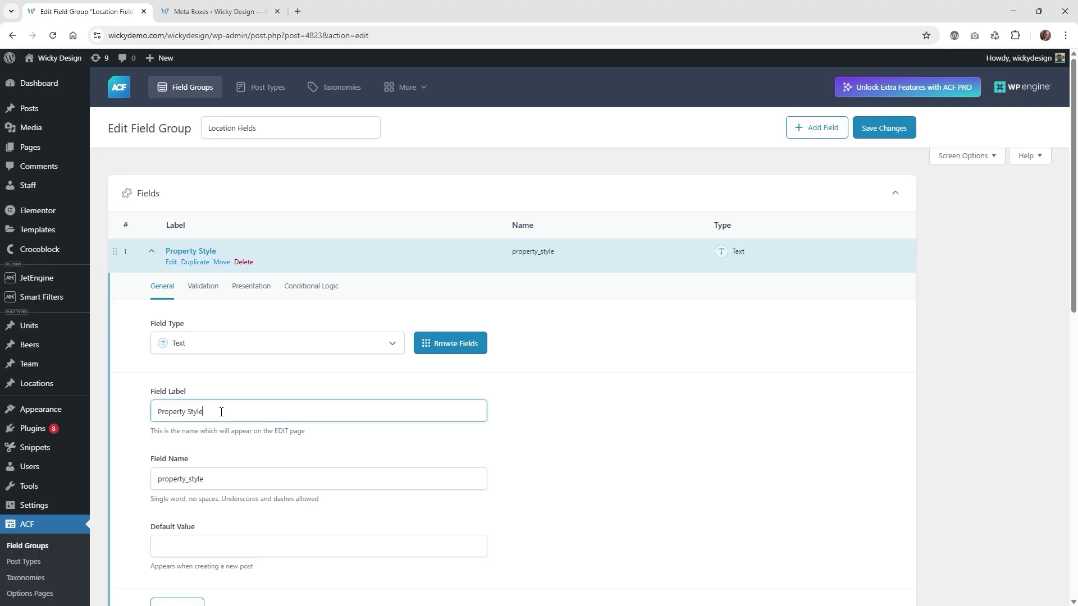
{"action": "left_click_drag", "start_coordinate": [224, 410], "coordinate": [152, 415]}
{"action": "right_click", "coordinate": [185, 418]}
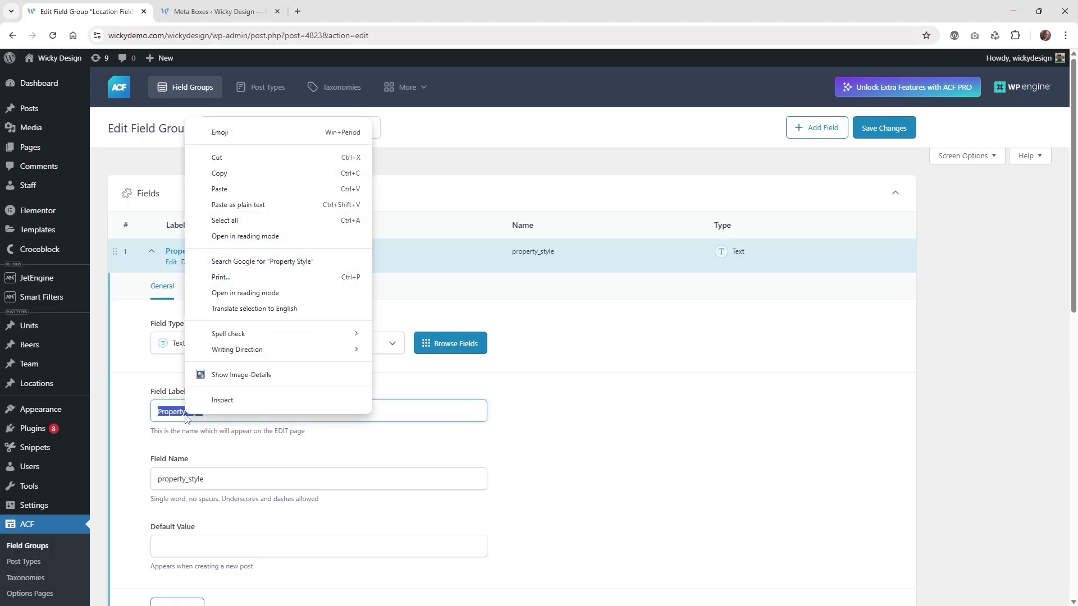
{"action": "left_click", "coordinate": [265, 173]}
{"action": "scroll", "coordinate": [534, 439], "scroll_direction": "down", "scroll_amount": 1}
{"action": "scroll", "coordinate": [536, 438], "scroll_direction": "down", "scroll_amount": 3}
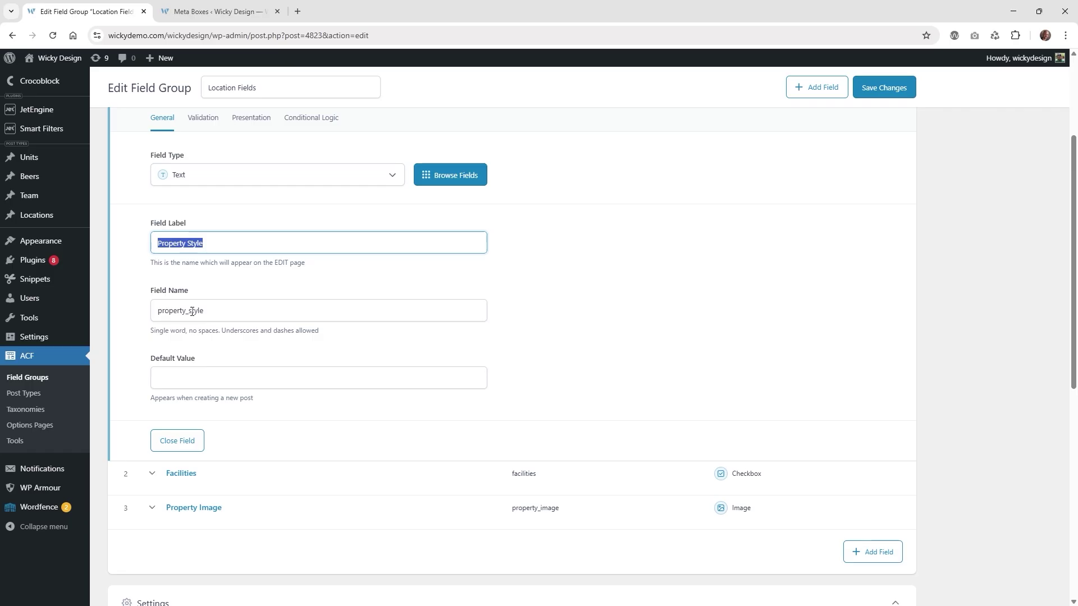
Step: Add a 'Property Style' text meta field, named property_style, to the Properties Meta Box
{"action": "left_click", "coordinate": [247, 12]}
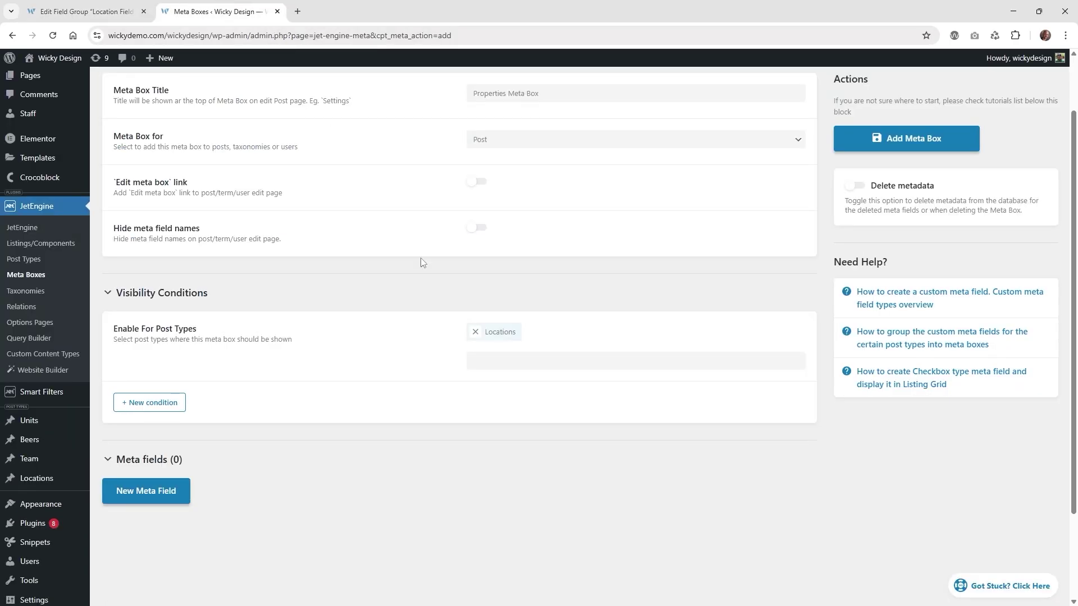
{"action": "left_click", "coordinate": [145, 491]}
{"action": "scroll", "coordinate": [272, 421], "scroll_direction": "down", "scroll_amount": 4}
{"action": "left_click", "coordinate": [503, 315]}
{"action": "key", "text": "ctrl+v"}
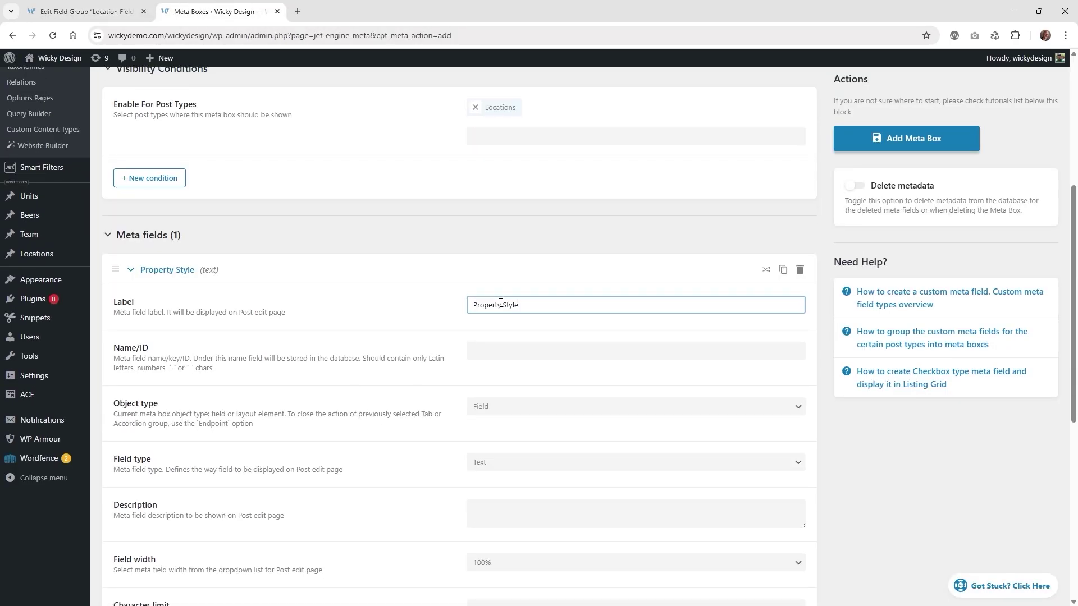
{"action": "left_click", "coordinate": [906, 426]}
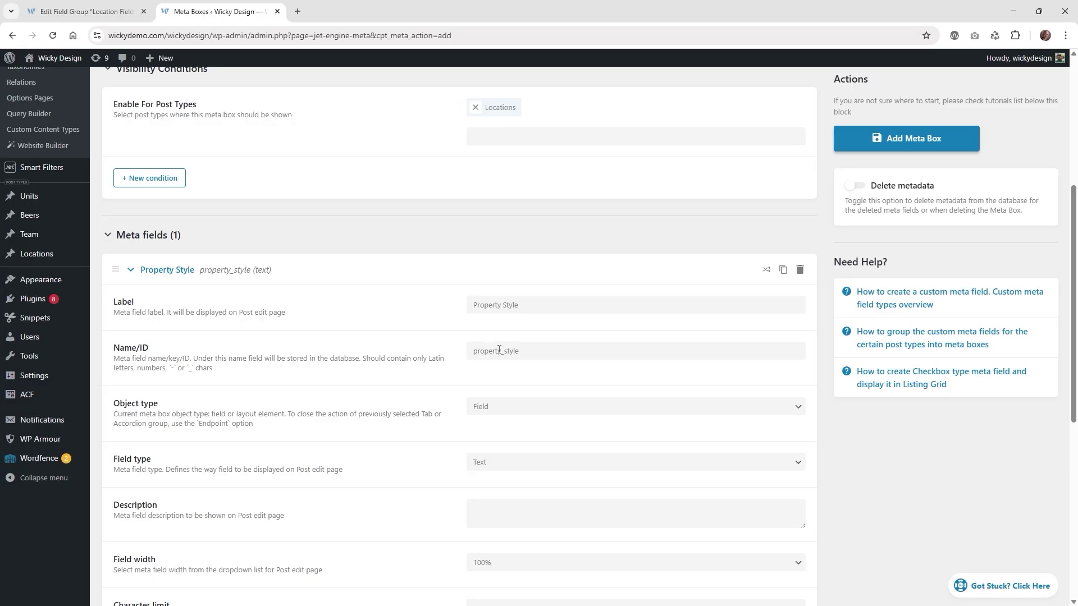
{"action": "scroll", "coordinate": [415, 405], "scroll_direction": "down", "scroll_amount": 3}
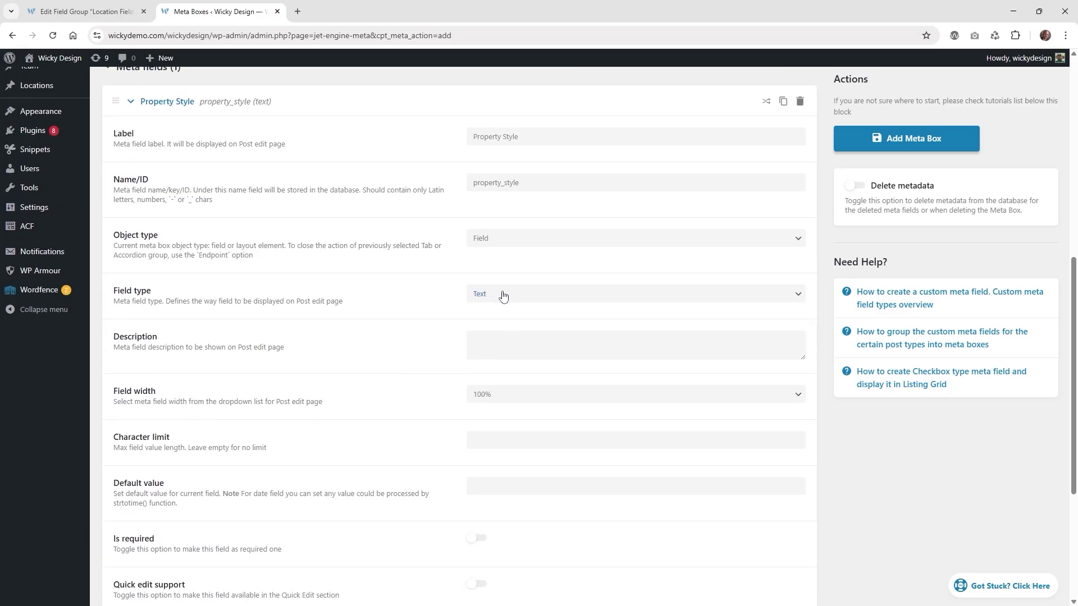
{"action": "scroll", "coordinate": [448, 312], "scroll_direction": "down", "scroll_amount": 2}
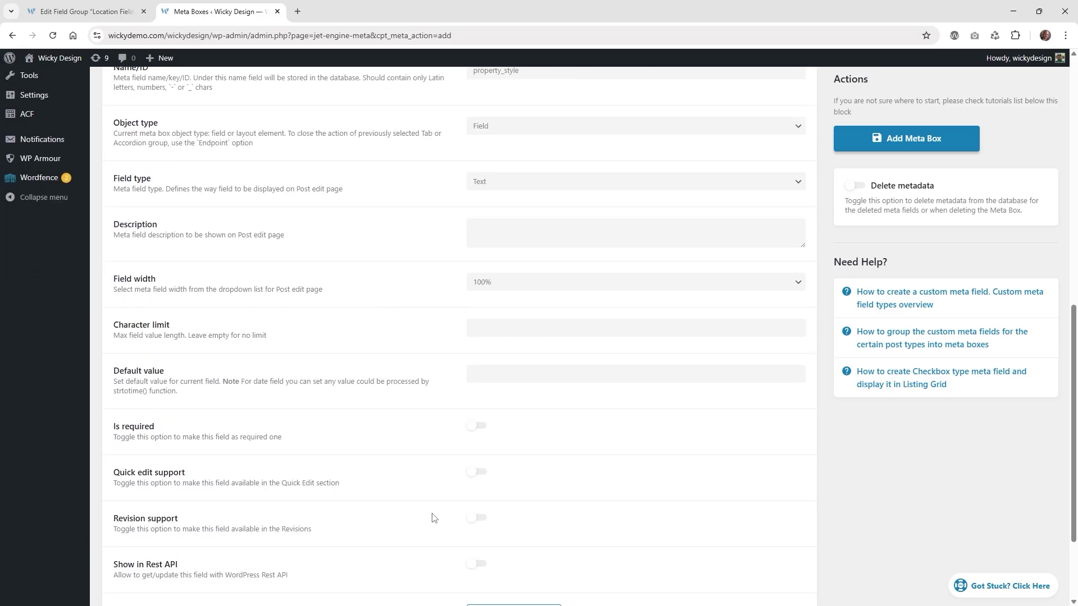
{"action": "scroll", "coordinate": [362, 484], "scroll_direction": "down", "scroll_amount": 2}
{"action": "scroll", "coordinate": [368, 481], "scroll_direction": "up", "scroll_amount": 6}
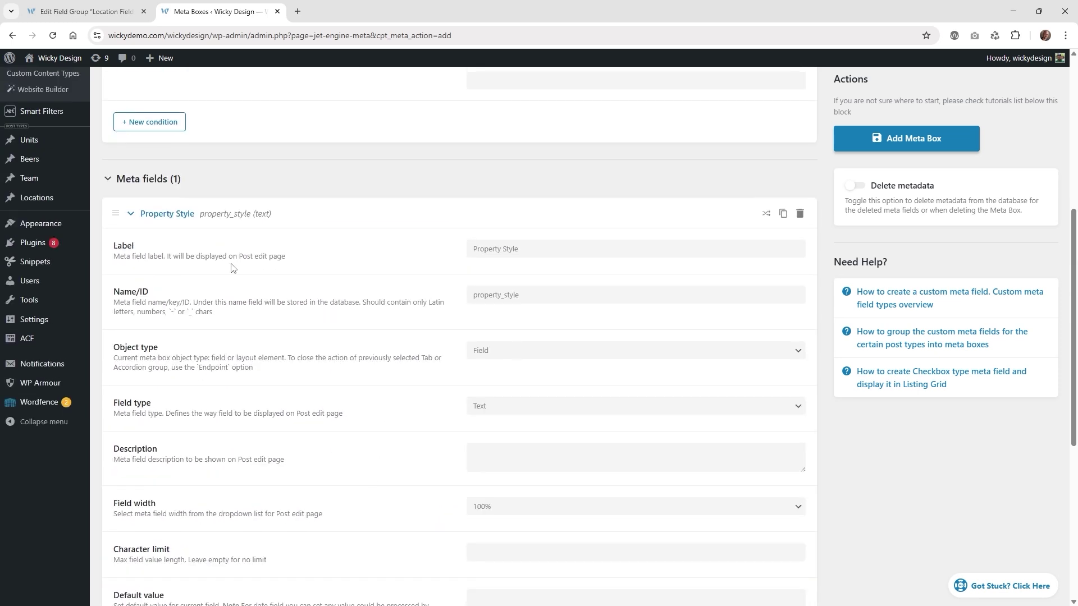
{"action": "left_click", "coordinate": [131, 215]}
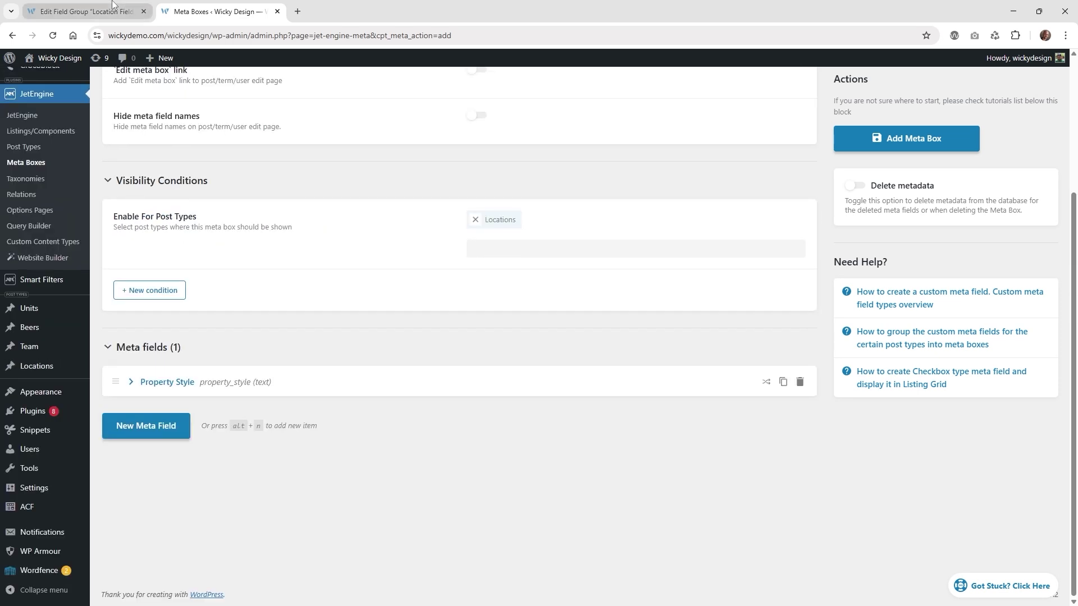
{"action": "left_click", "coordinate": [113, 5]}
{"action": "scroll", "coordinate": [191, 235], "scroll_direction": "up", "scroll_amount": 3}
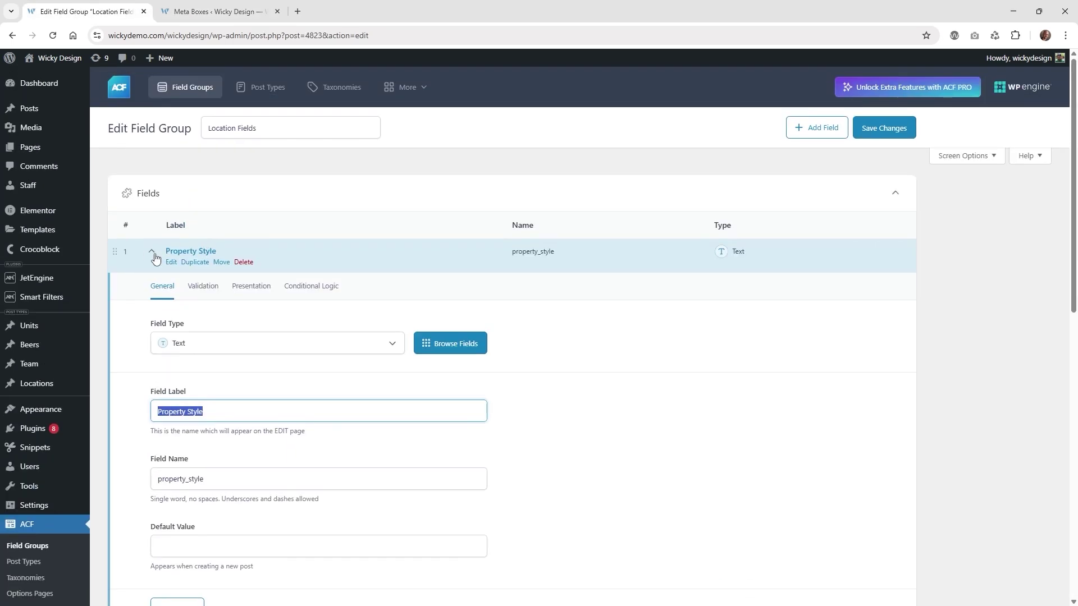
Step: Add a second meta field labelled 'Facilities', taken from the ACF field
{"action": "left_click", "coordinate": [153, 254]}
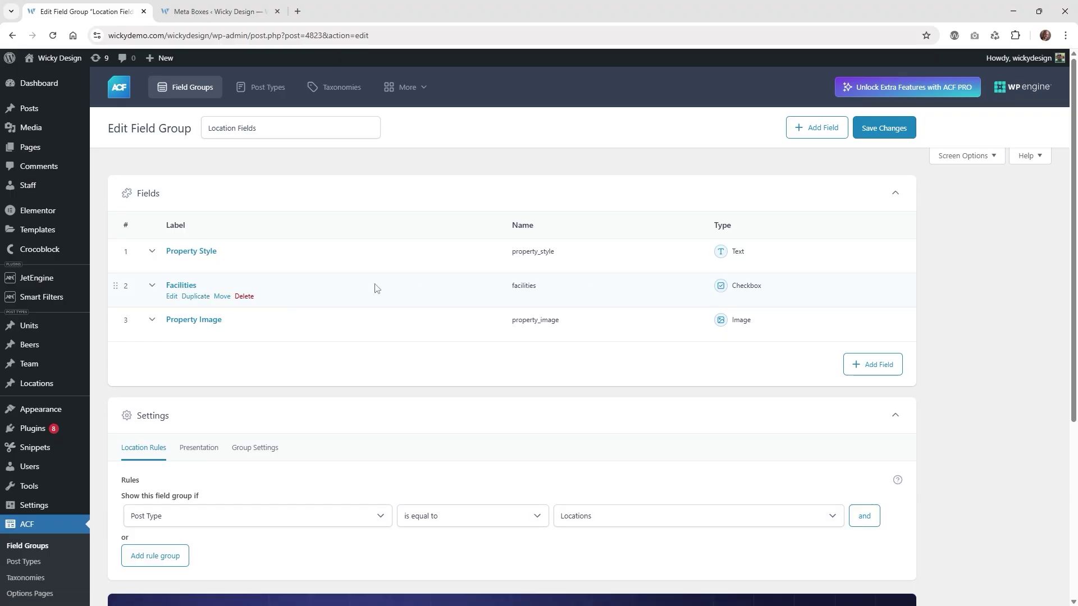
{"action": "left_click", "coordinate": [166, 287]}
{"action": "scroll", "coordinate": [210, 285], "scroll_direction": "down", "scroll_amount": 3}
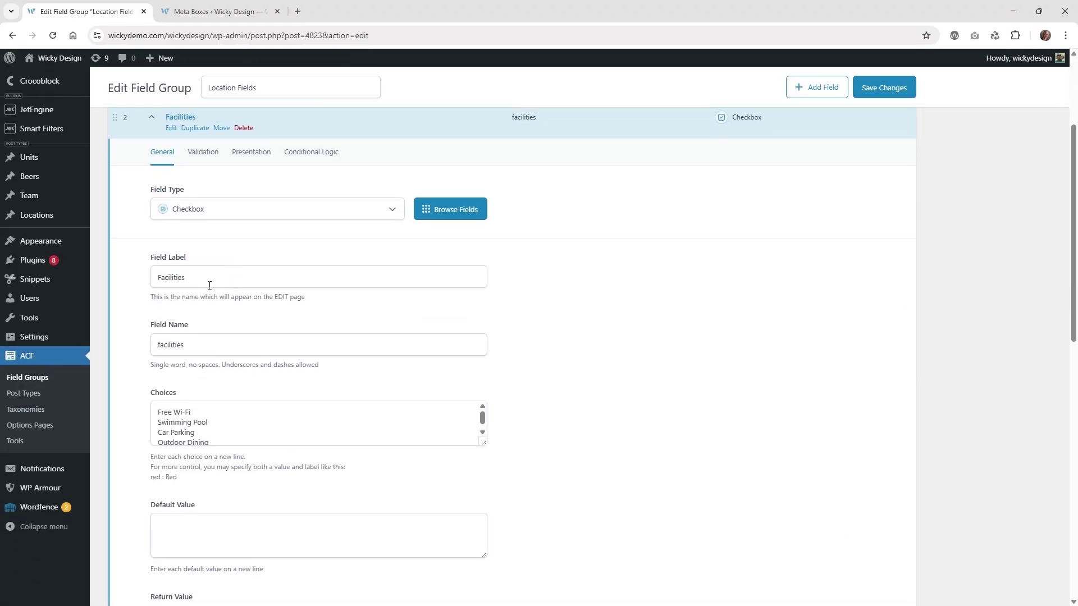
{"action": "left_click_drag", "start_coordinate": [209, 286], "coordinate": [150, 286]}
{"action": "key", "text": "ctrl+Tab"}
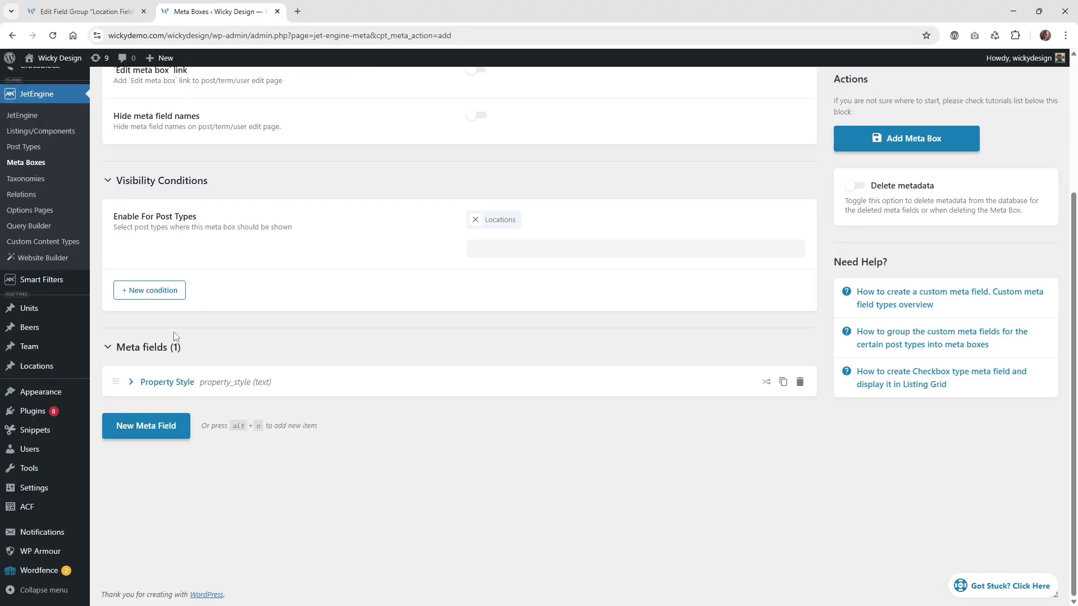
{"action": "left_click", "coordinate": [153, 425]}
{"action": "left_click", "coordinate": [503, 463]}
{"action": "key", "text": "ctrl+v"}
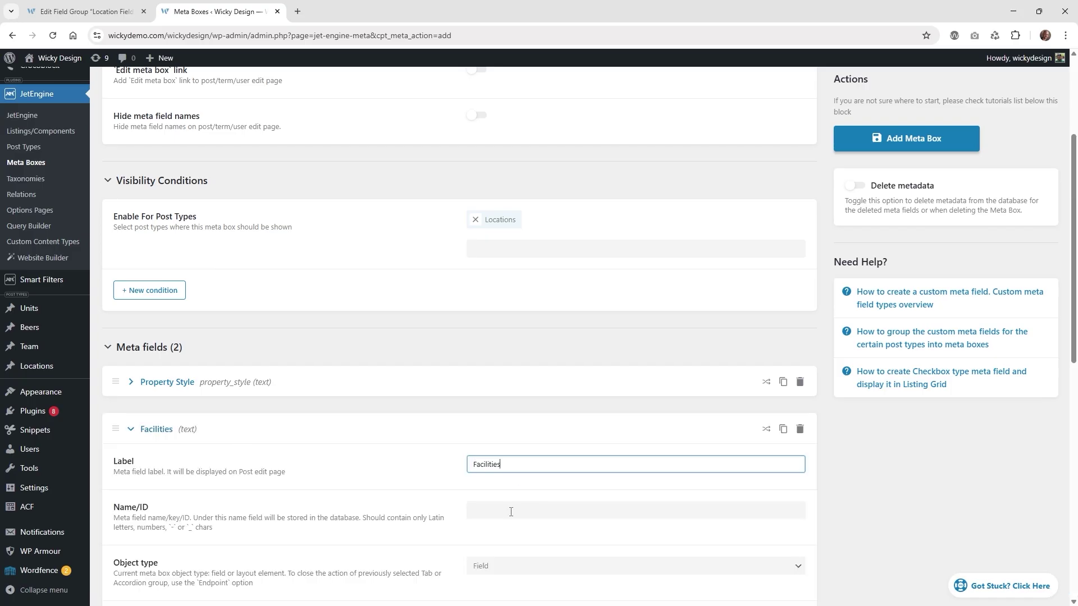
{"action": "left_click", "coordinate": [909, 476]}
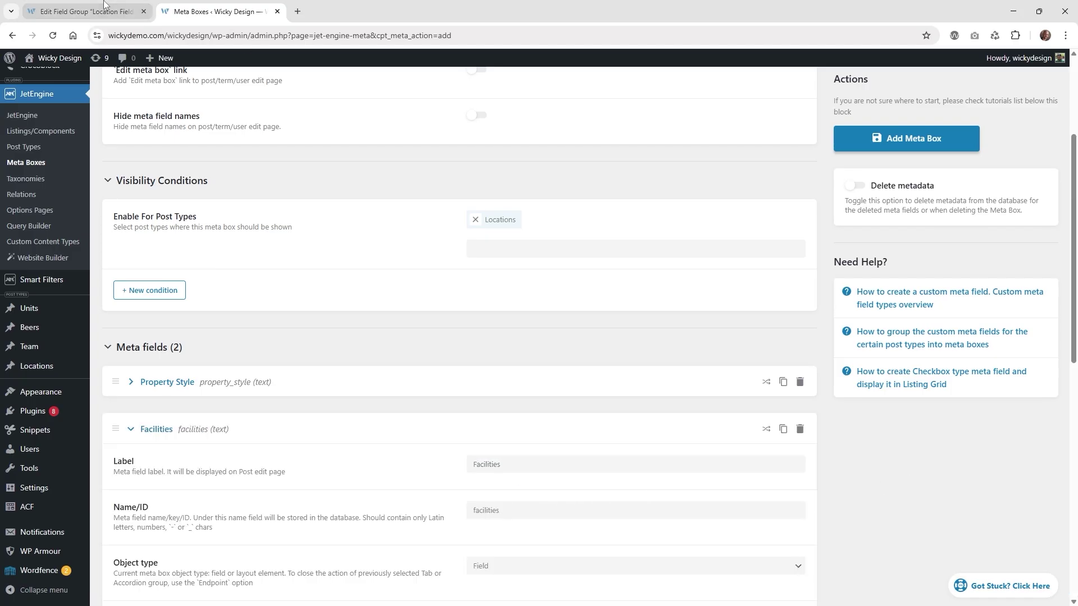
Step: Copy the four ACF Facilities choices, Free Wi-Fi through Outdoor Dining
{"action": "key", "text": "ctrl+Tab"}
{"action": "scroll", "coordinate": [224, 359], "scroll_direction": "down", "scroll_amount": 2}
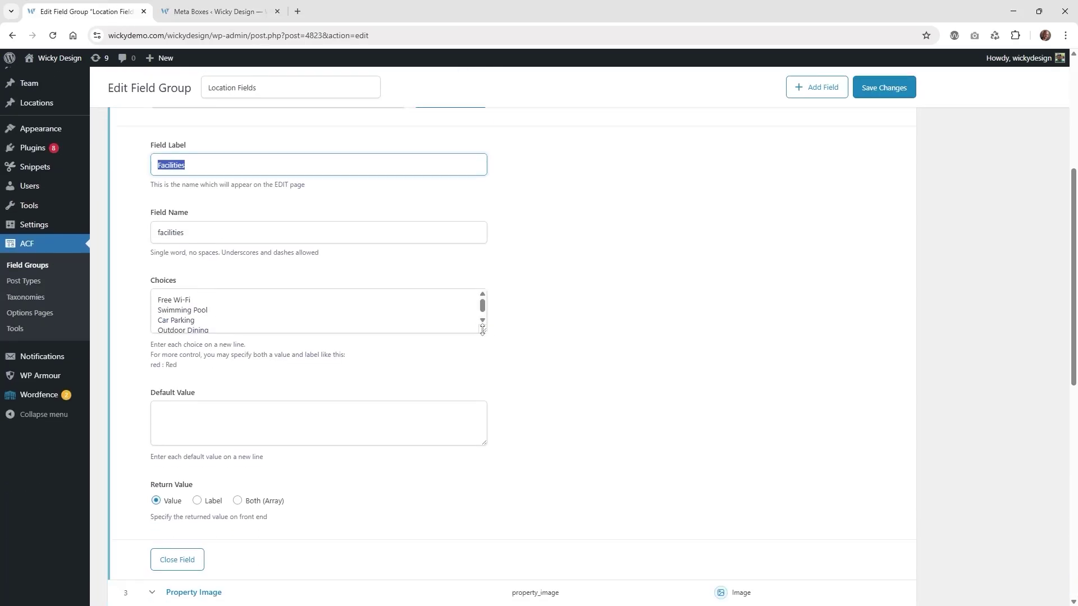
{"action": "left_click_drag", "start_coordinate": [482, 331], "coordinate": [483, 370]}
{"action": "left_click_drag", "start_coordinate": [211, 332], "coordinate": [149, 303]}
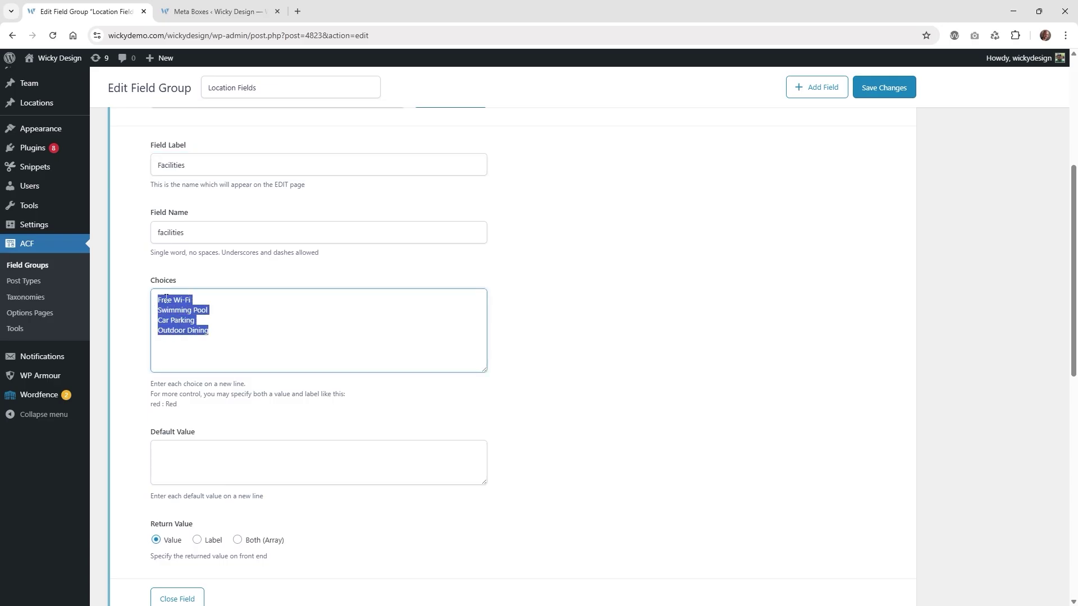
{"action": "right_click", "coordinate": [166, 299]}
{"action": "left_click", "coordinate": [260, 364]}
Step: Make Facilities a Checkbox field with the four options pasted as Bulk Manual Input
{"action": "left_click", "coordinate": [208, 13]}
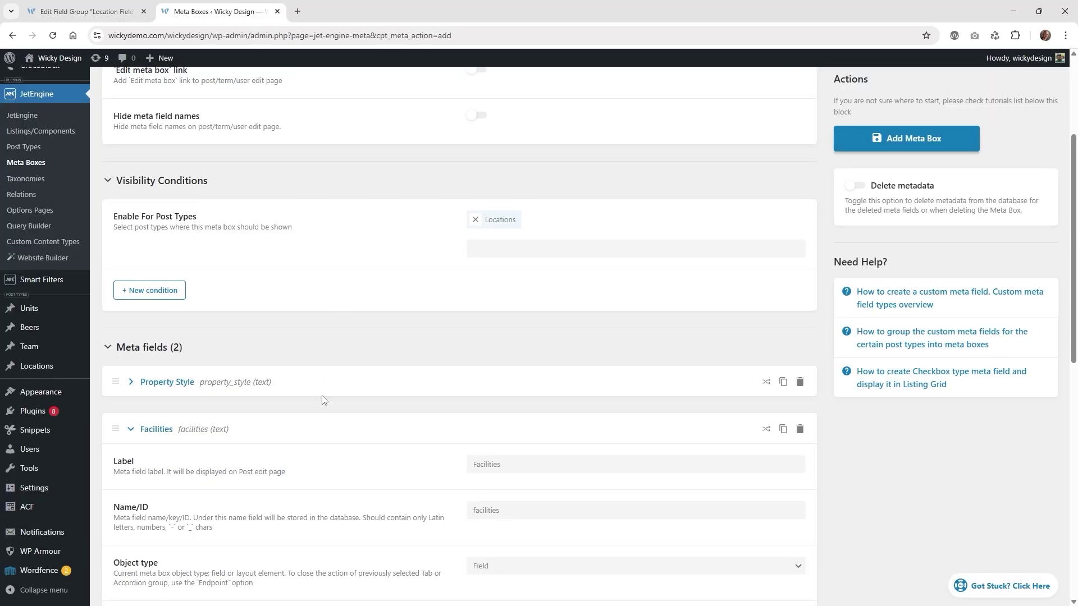
{"action": "scroll", "coordinate": [379, 398], "scroll_direction": "down", "scroll_amount": 2}
{"action": "scroll", "coordinate": [378, 397], "scroll_direction": "down", "scroll_amount": 4}
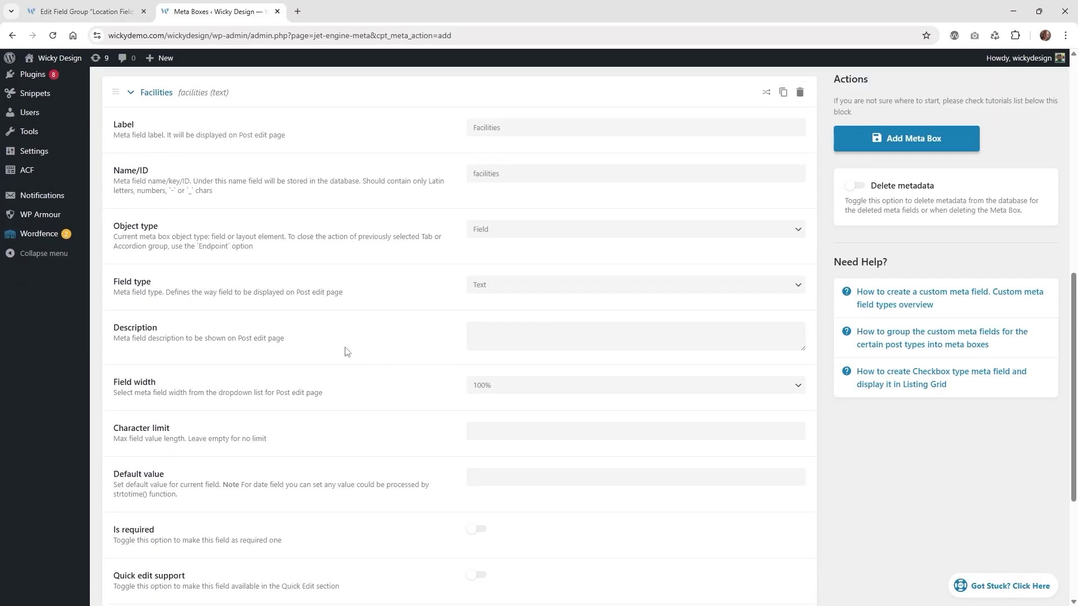
{"action": "left_click", "coordinate": [523, 285]}
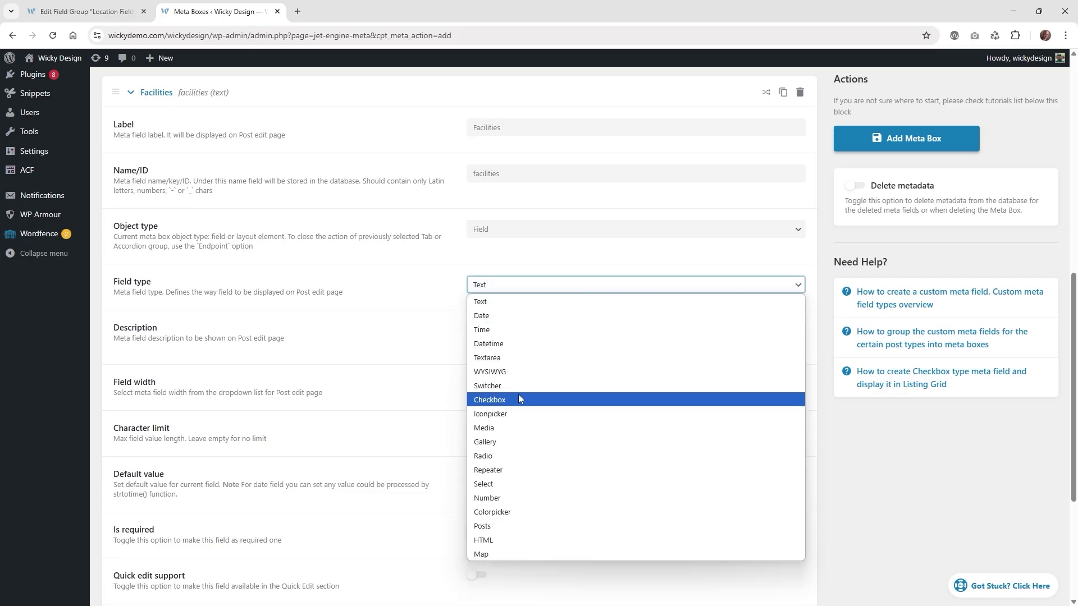
{"action": "left_click", "coordinate": [526, 407]}
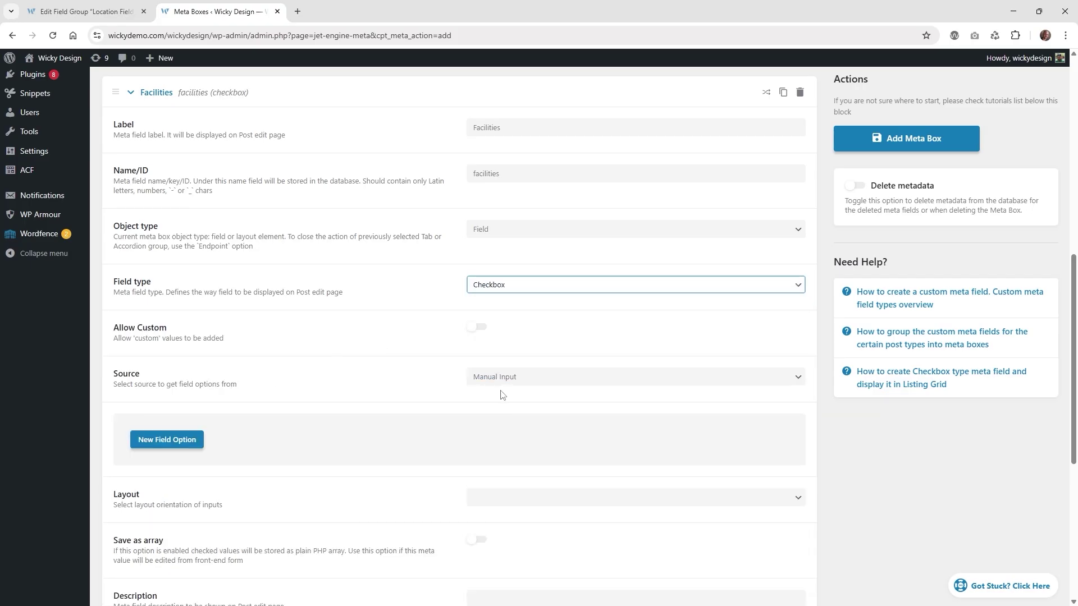
{"action": "left_click", "coordinate": [570, 386]}
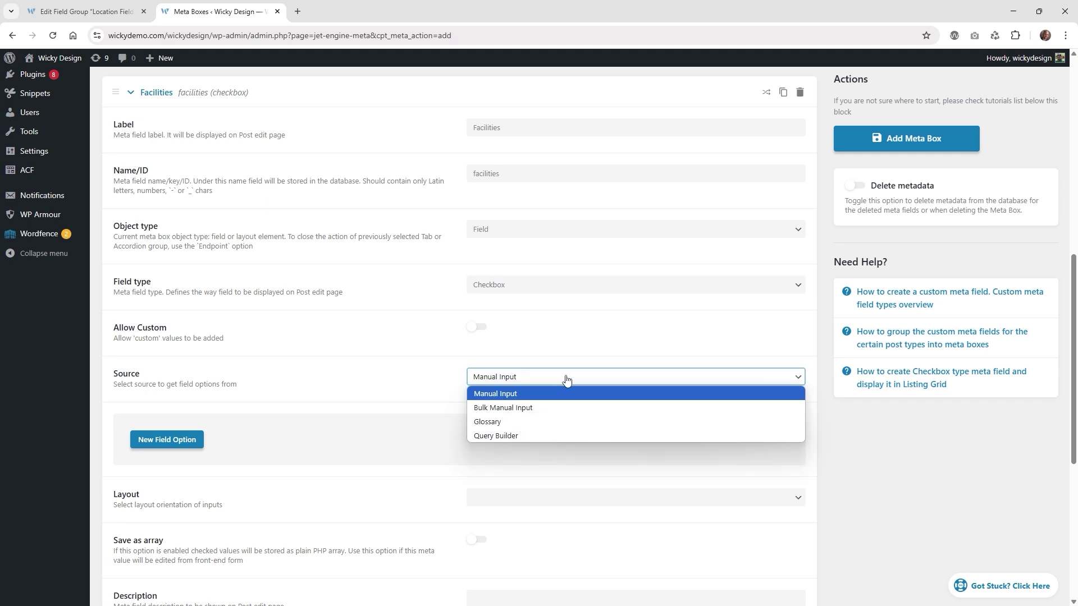
{"action": "left_click", "coordinate": [513, 408]}
{"action": "left_click", "coordinate": [493, 428]}
{"action": "key", "text": "ctrl+v"}
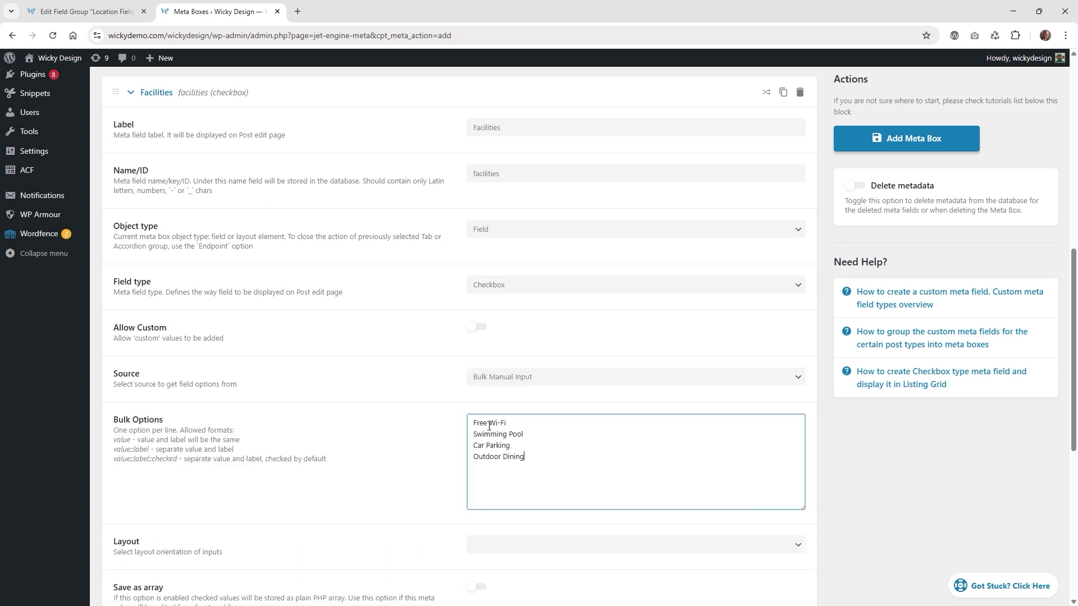
Step: Turn on Save as array for the Facilities checkbox field
{"action": "scroll", "coordinate": [413, 420], "scroll_direction": "down", "scroll_amount": 4}
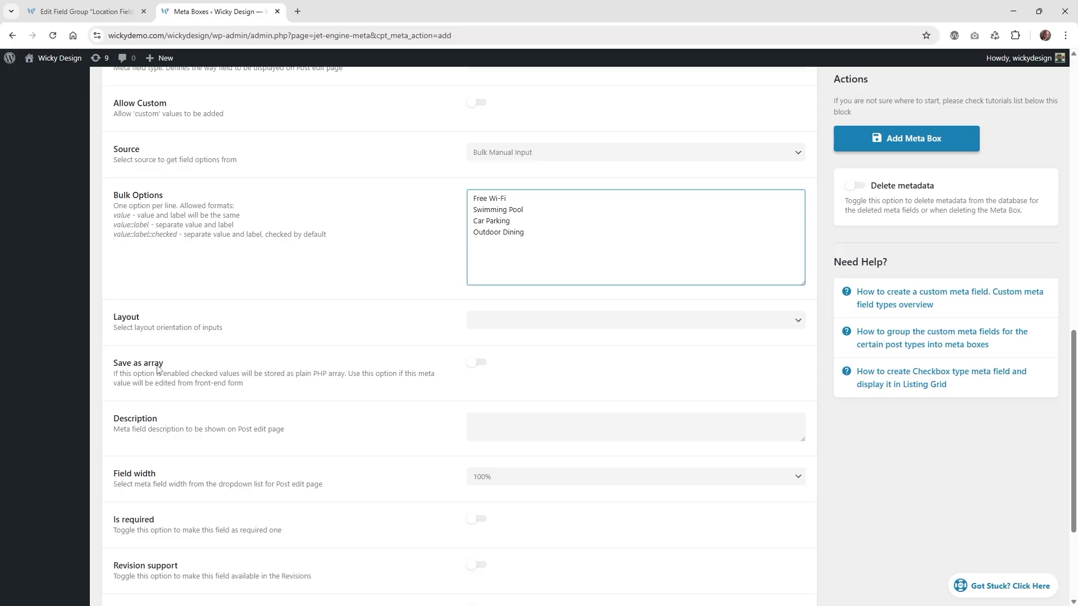
{"action": "left_click", "coordinate": [478, 363]}
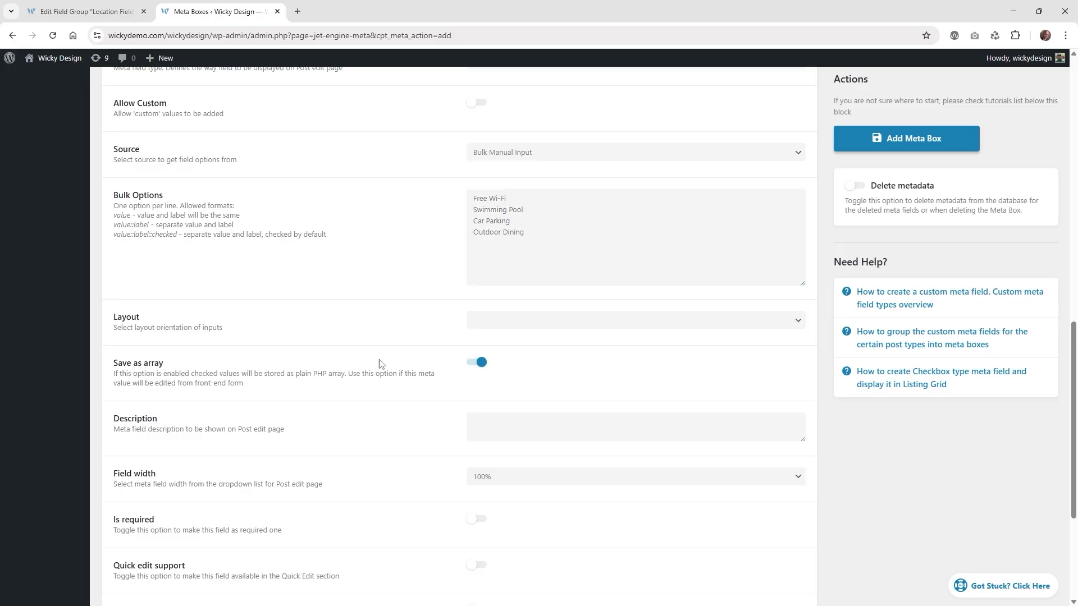
{"action": "scroll", "coordinate": [382, 365], "scroll_direction": "down", "scroll_amount": 1}
{"action": "scroll", "coordinate": [397, 369], "scroll_direction": "down", "scroll_amount": 1}
{"action": "scroll", "coordinate": [397, 374], "scroll_direction": "up", "scroll_amount": 2}
{"action": "left_click", "coordinate": [103, 4]}
Step: Add a third meta field labelled 'Property Image', named property_image
{"action": "scroll", "coordinate": [252, 219], "scroll_direction": "up", "scroll_amount": 3}
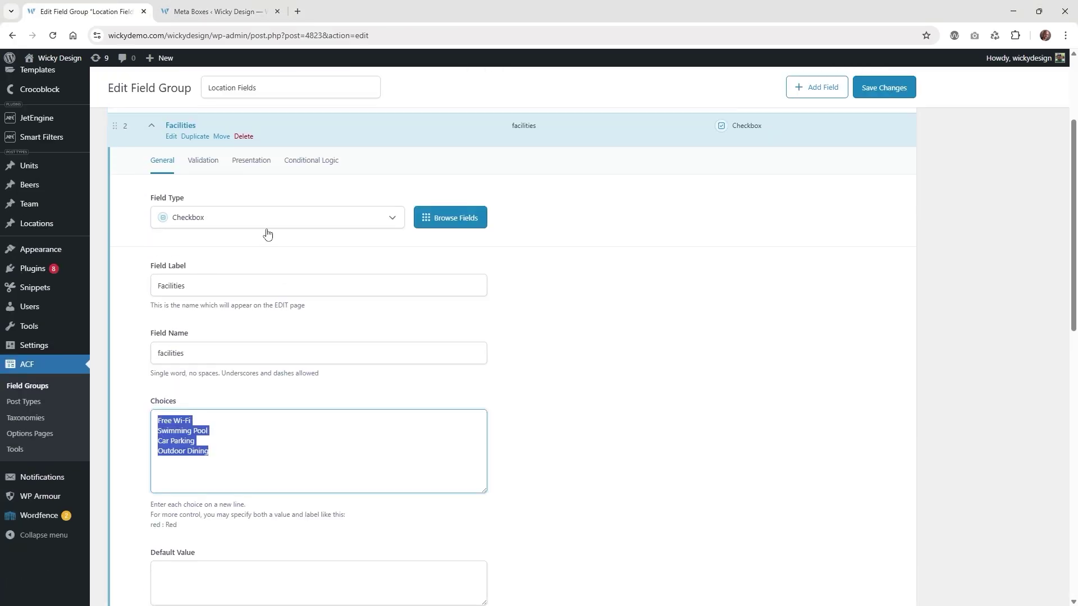
{"action": "left_click", "coordinate": [155, 180]}
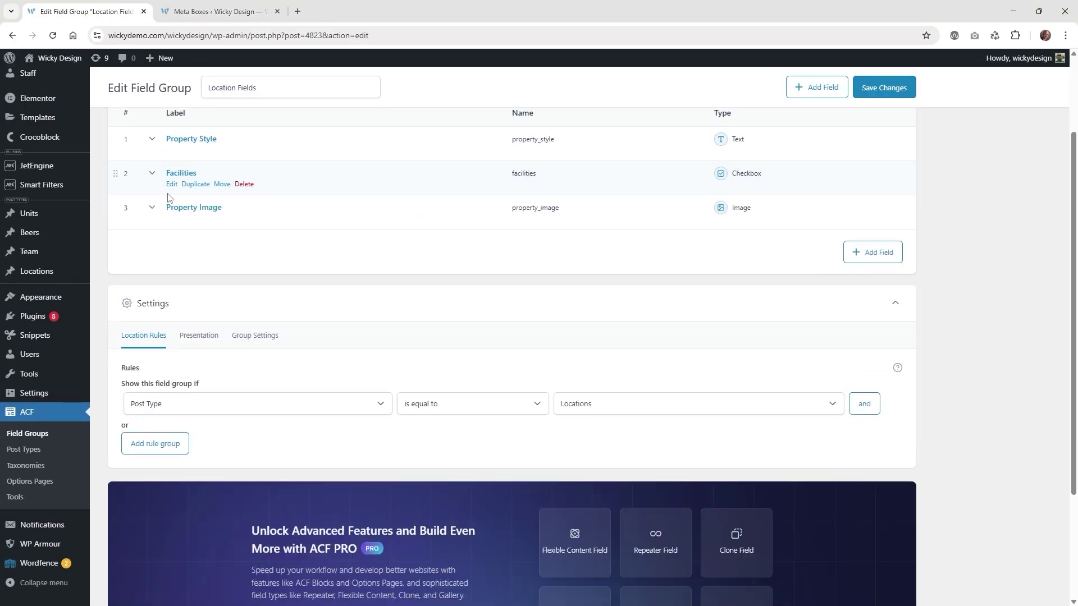
{"action": "left_click", "coordinate": [152, 208]}
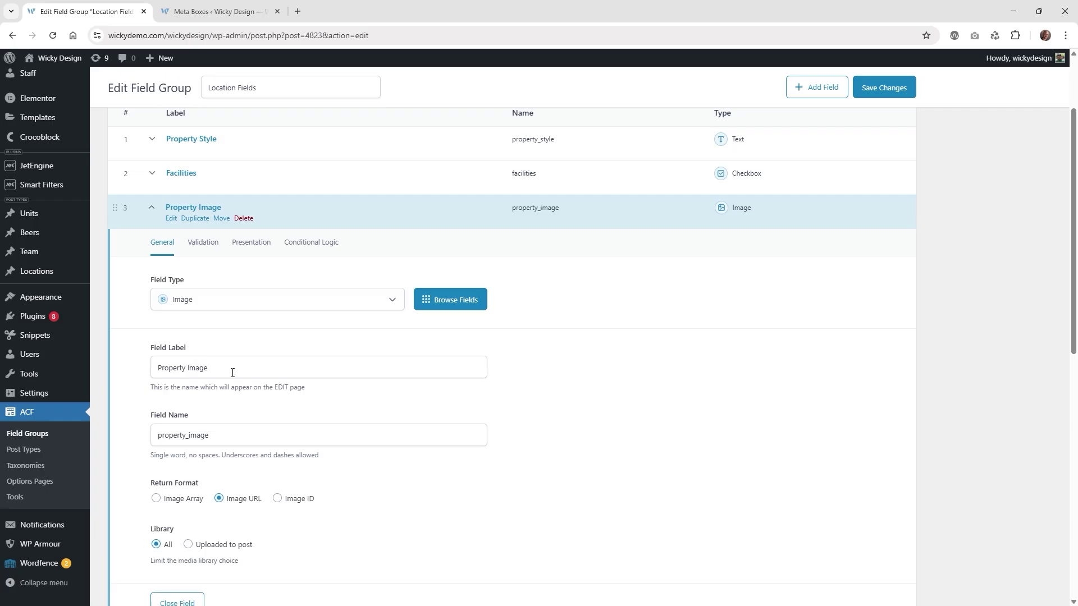
{"action": "left_click_drag", "start_coordinate": [232, 373], "coordinate": [117, 371]}
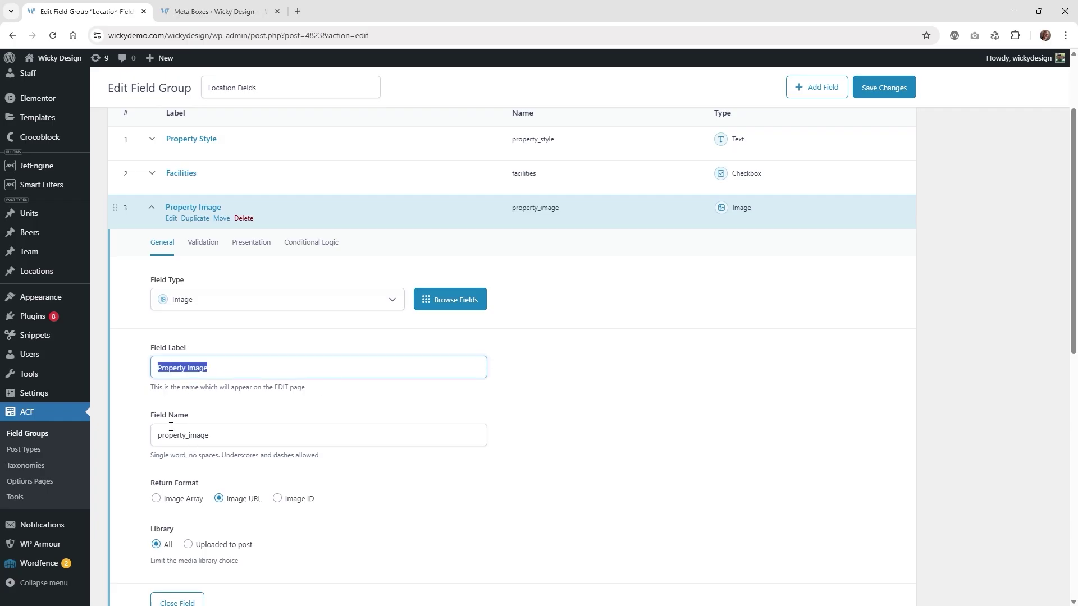
{"action": "left_click", "coordinate": [208, 12]}
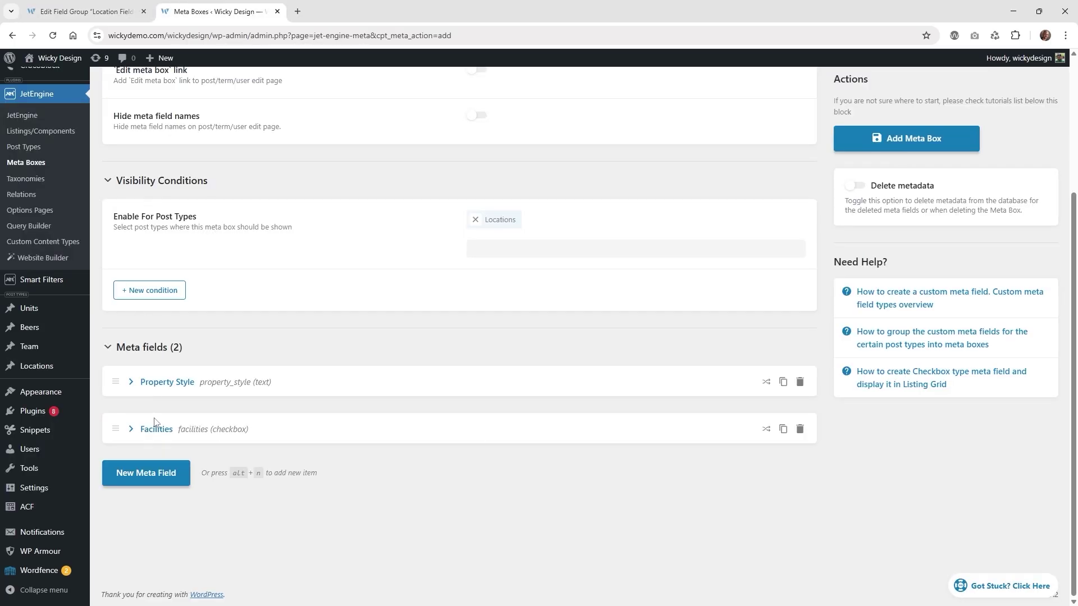
{"action": "left_click", "coordinate": [146, 472]}
{"action": "scroll", "coordinate": [255, 351], "scroll_direction": "down", "scroll_amount": 5}
{"action": "left_click", "coordinate": [506, 229]}
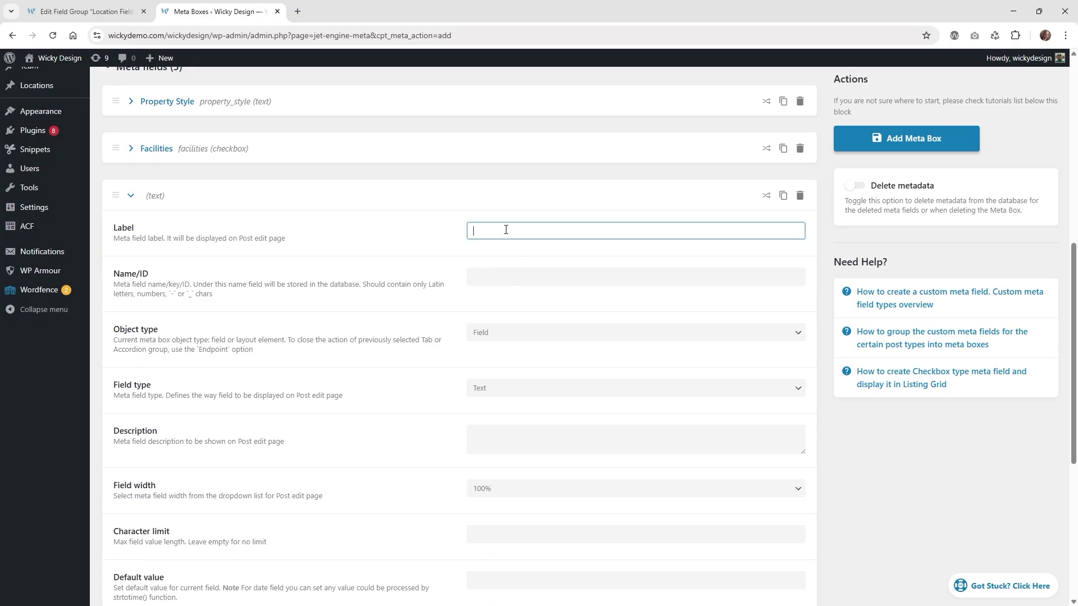
{"action": "key", "text": "ctrl+v"}
{"action": "left_click", "coordinate": [985, 494]}
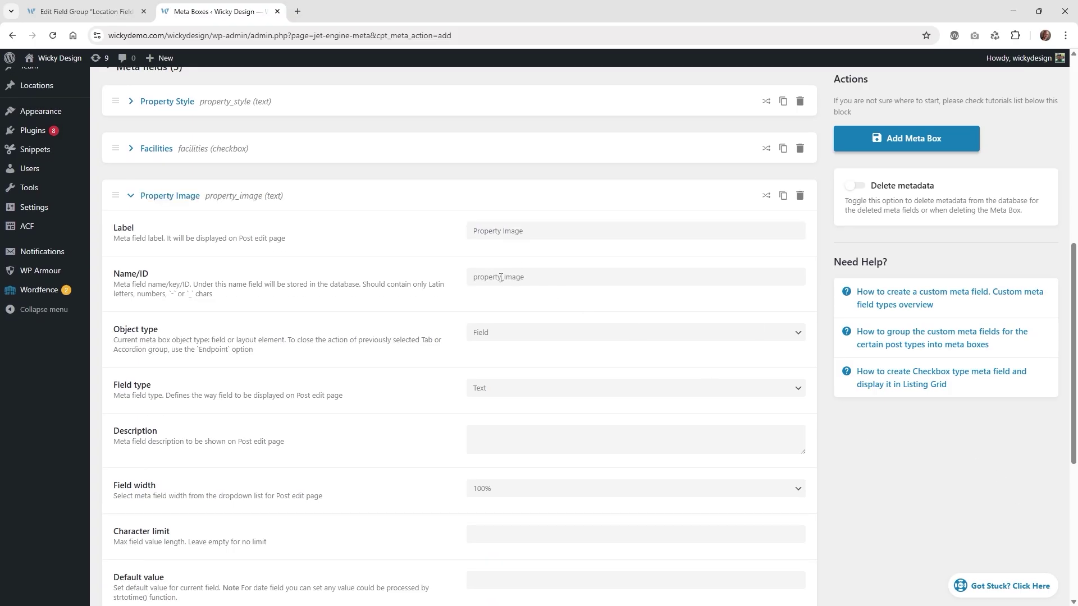
Step: Set Property Image to the Media field type with Media URL as its value format
{"action": "left_click", "coordinate": [503, 392]}
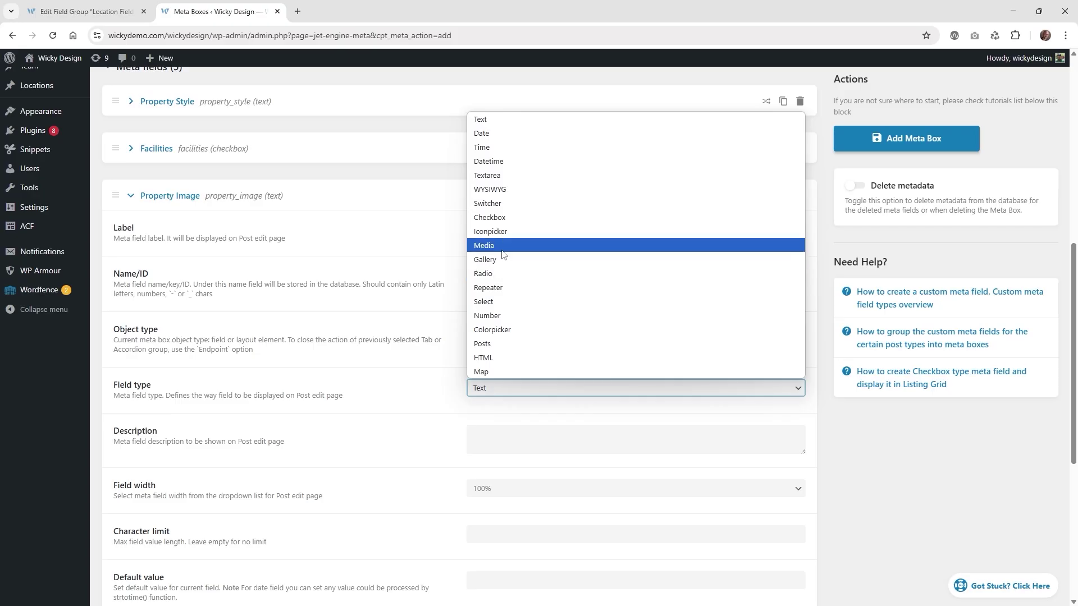
{"action": "left_click", "coordinate": [503, 247]}
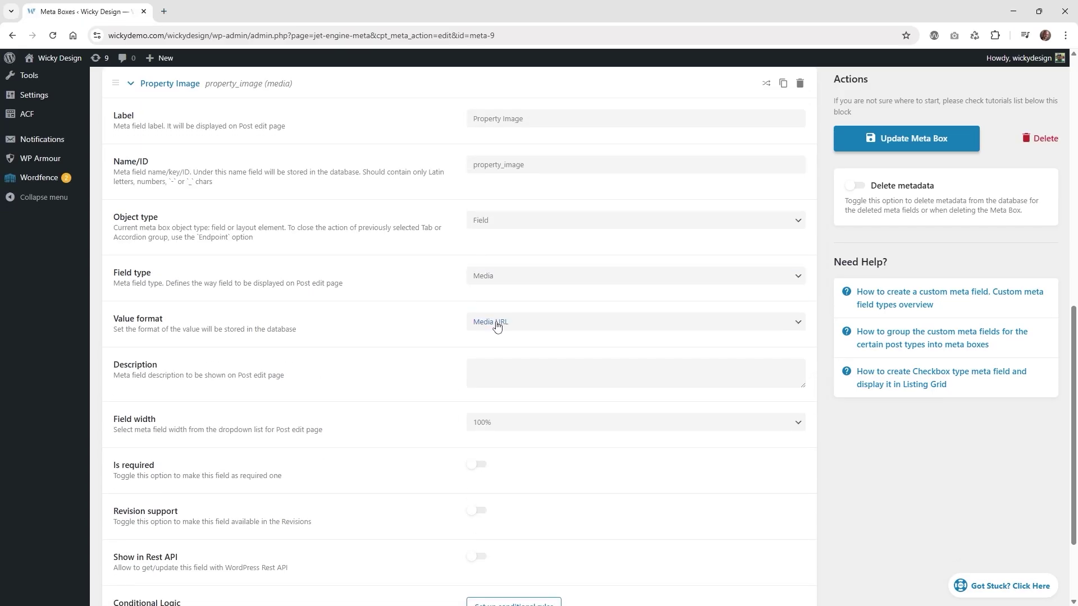
{"action": "left_click", "coordinate": [514, 325]}
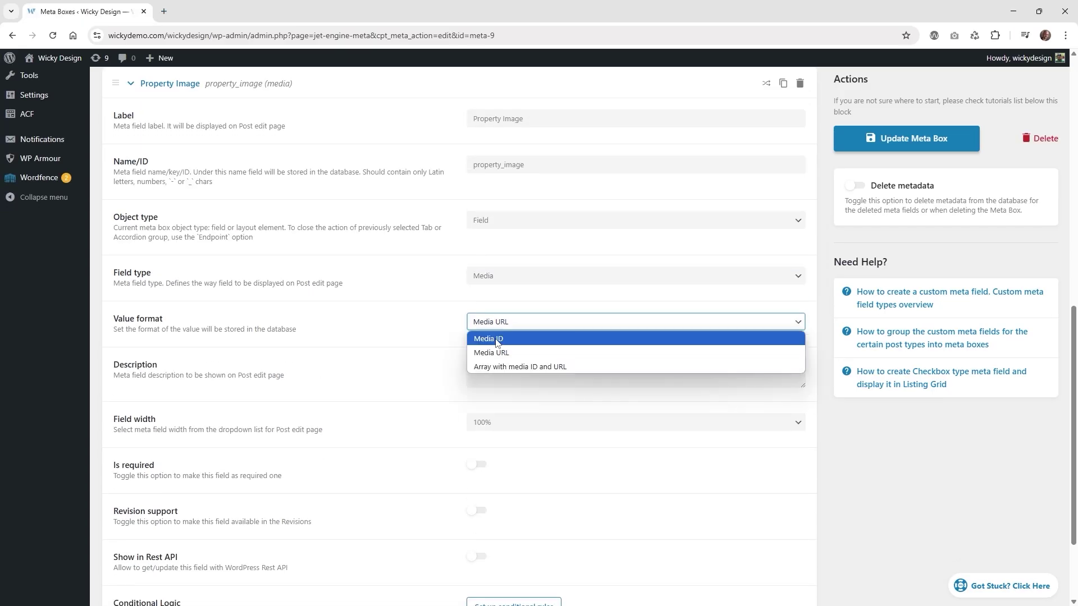
{"action": "left_click", "coordinate": [501, 354]}
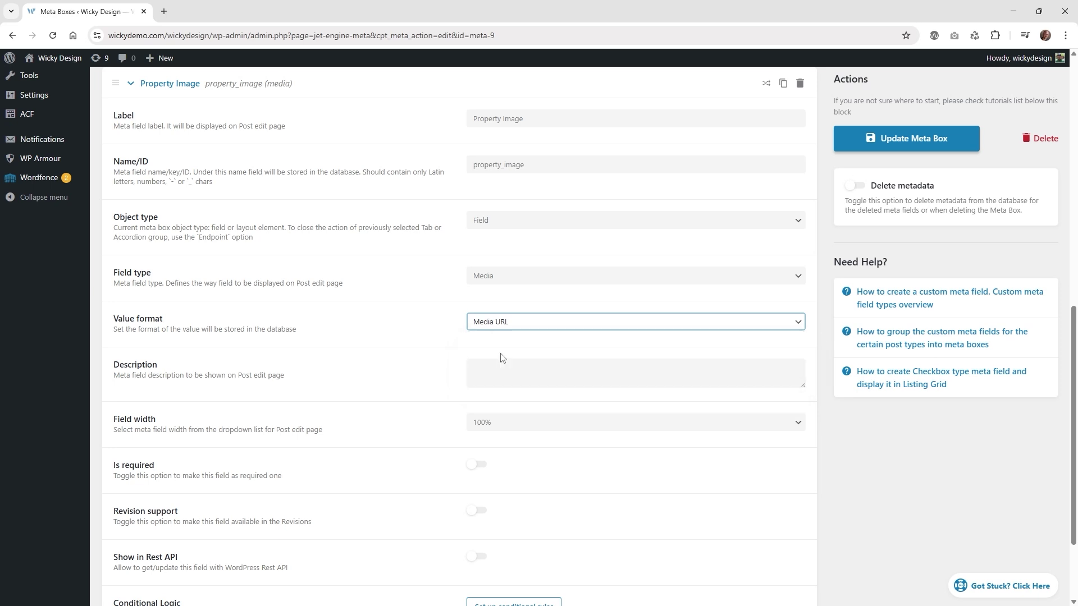
{"action": "scroll", "coordinate": [431, 356], "scroll_direction": "down", "scroll_amount": 3}
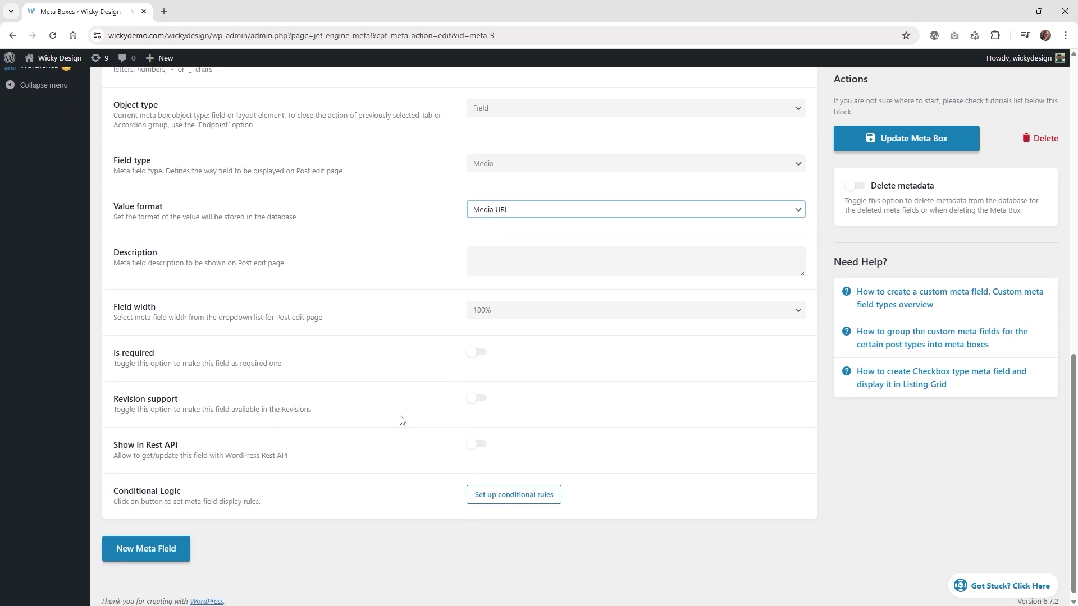
{"action": "scroll", "coordinate": [487, 438], "scroll_direction": "up", "scroll_amount": 2}
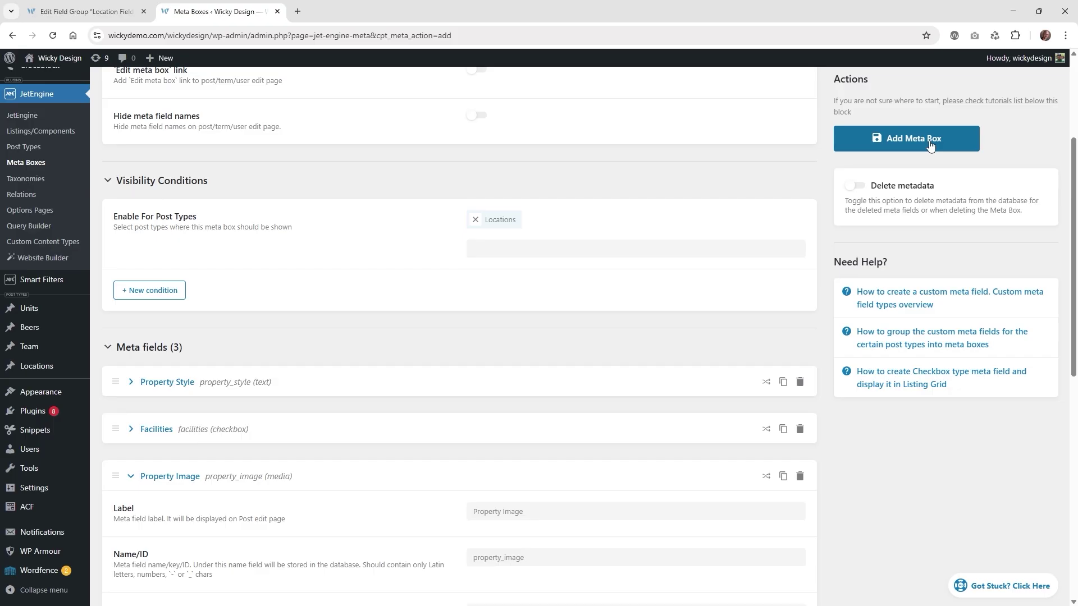
Step: Save the Properties Meta Box and refresh the other admin tab
{"action": "left_click", "coordinate": [929, 140]}
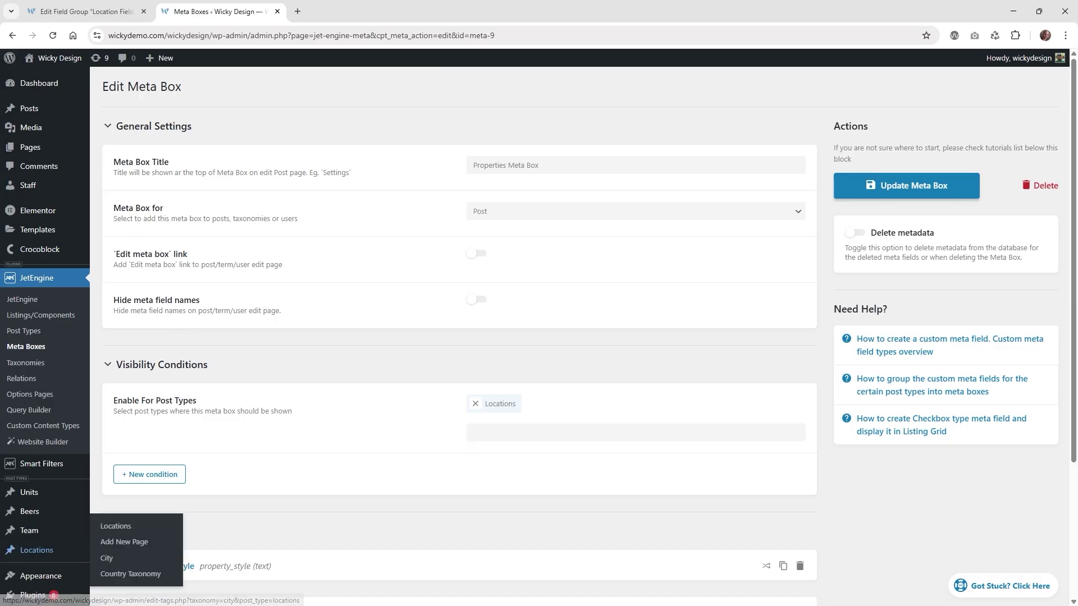
{"action": "key", "text": "ctrl+shift+Tab"}
{"action": "key", "text": "F5"}
Step: Open France in a new tab and find the Properties Meta Box prefilled with the ACF values
{"action": "left_click", "coordinate": [59, 271]}
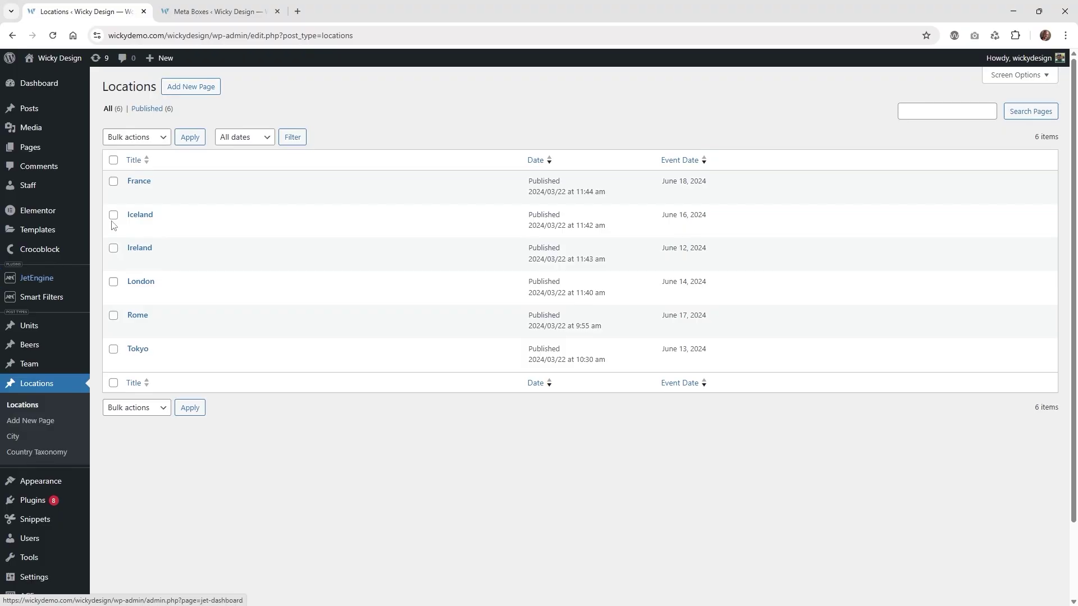
{"action": "right_click", "coordinate": [144, 185]}
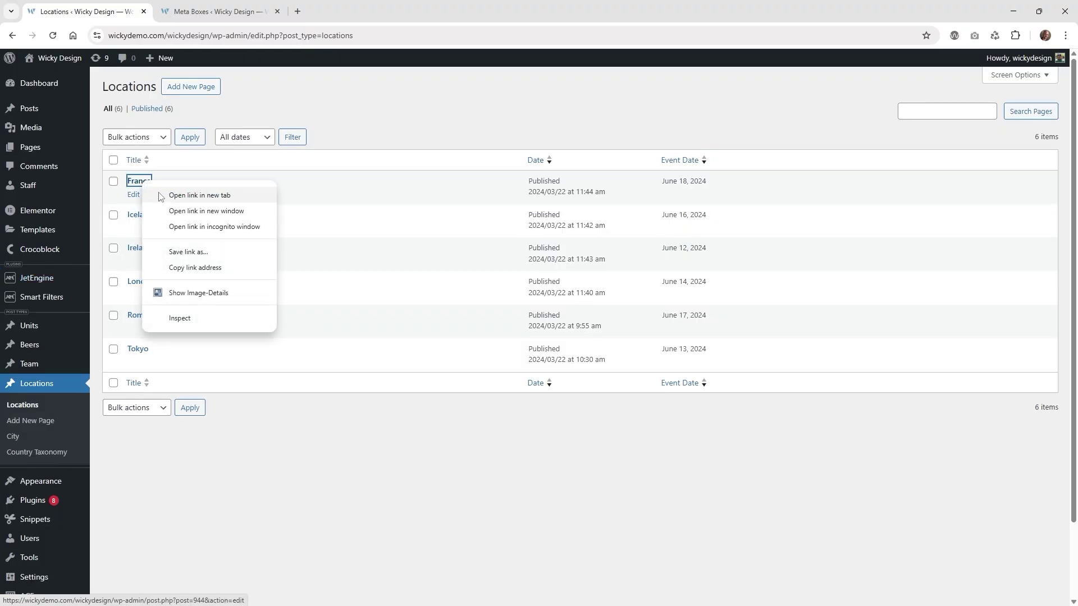
{"action": "left_click", "coordinate": [188, 195]}
{"action": "left_click", "coordinate": [250, 7]}
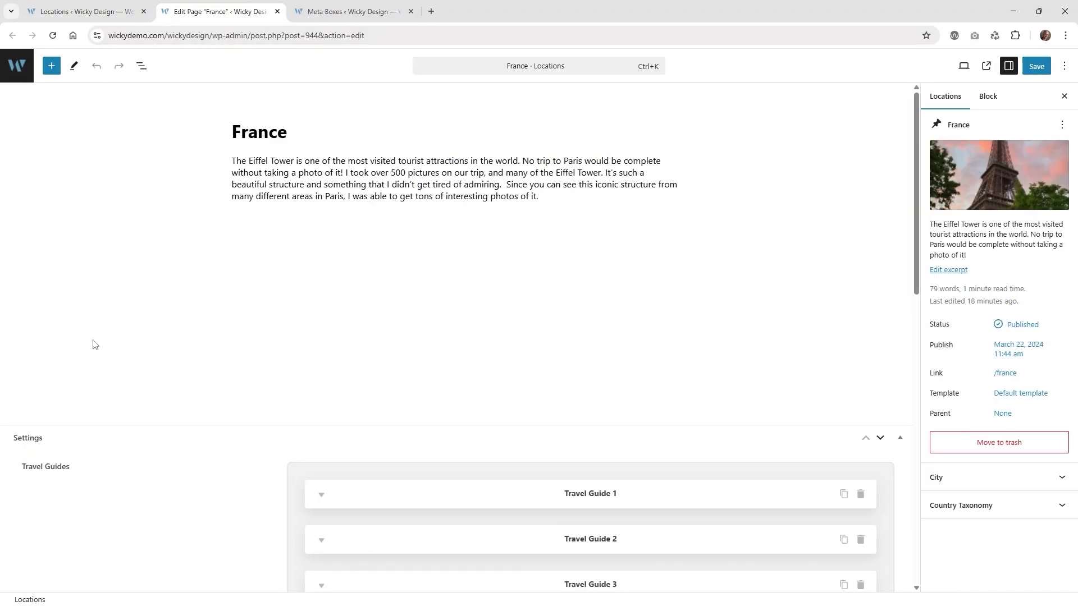
{"action": "scroll", "coordinate": [96, 348], "scroll_direction": "down", "scroll_amount": 8}
{"action": "scroll", "coordinate": [156, 351], "scroll_direction": "down", "scroll_amount": 2}
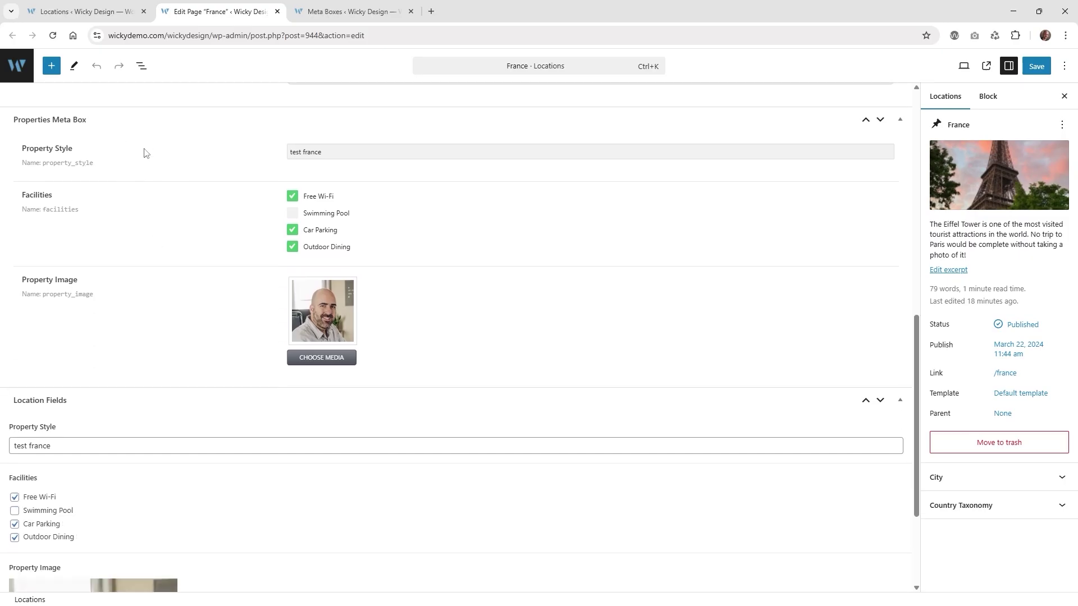
{"action": "scroll", "coordinate": [170, 212], "scroll_direction": "down", "scroll_amount": 2}
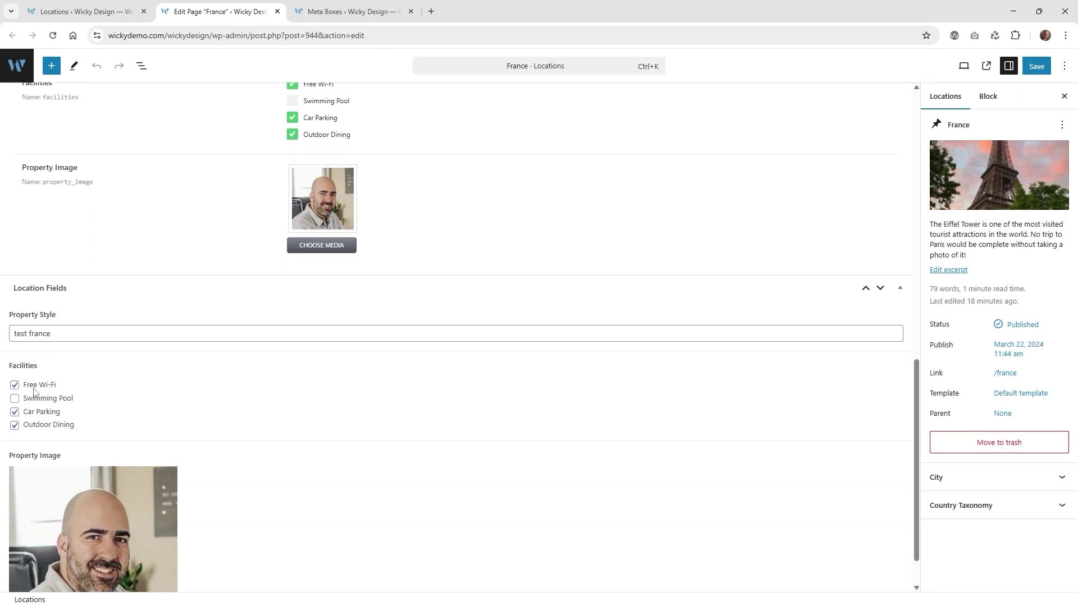
{"action": "scroll", "coordinate": [50, 403], "scroll_direction": "down", "scroll_amount": 1}
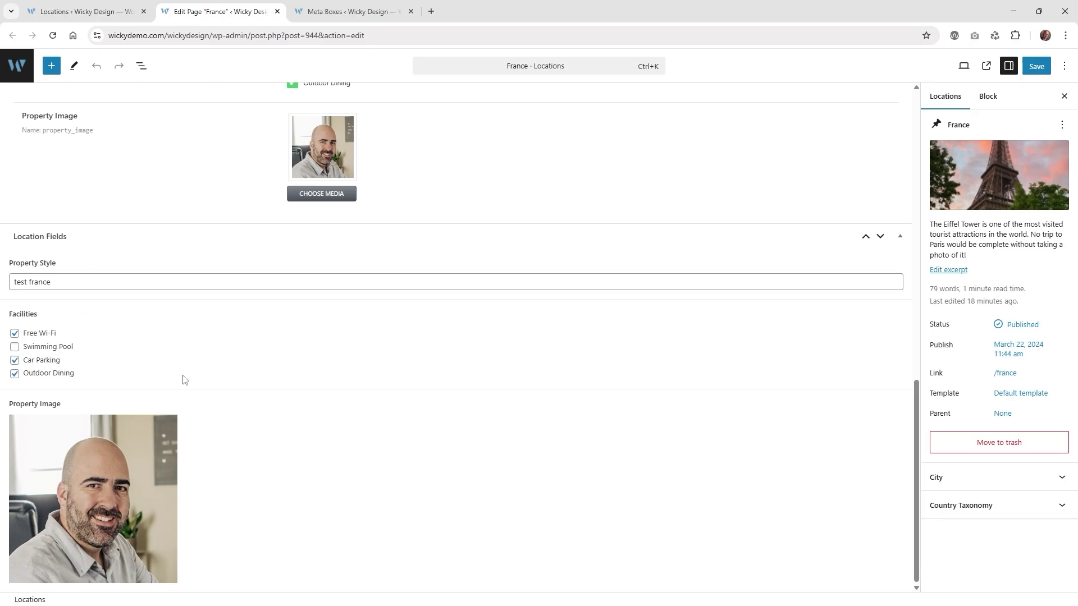
{"action": "scroll", "coordinate": [299, 432], "scroll_direction": "up", "scroll_amount": 5}
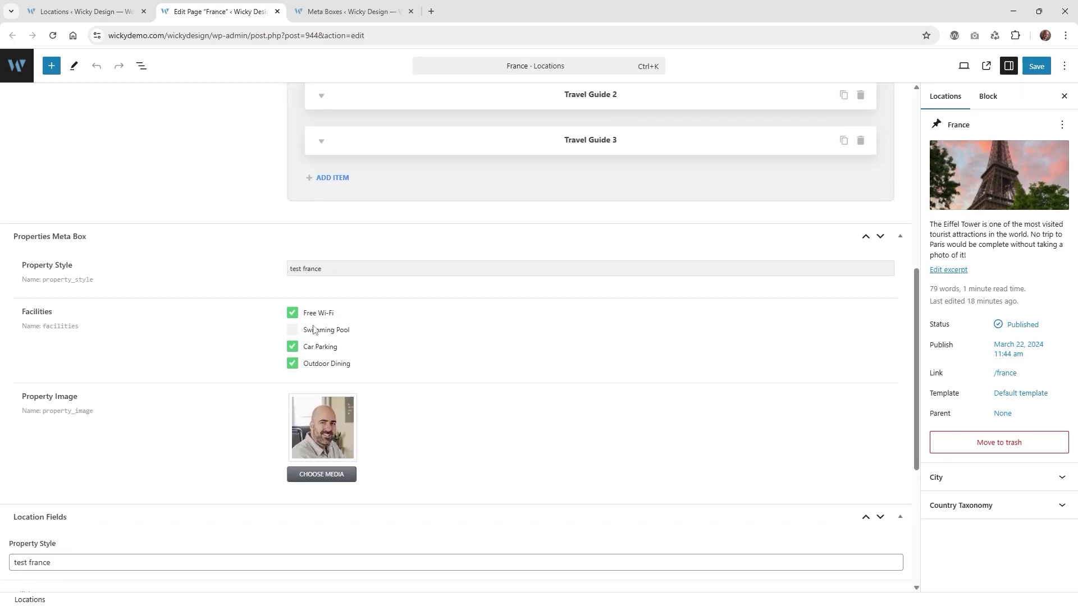
Step: Change Property Style to 'test france2', keep only Free Wi-Fi and Swimming Pool, and save
{"action": "left_click", "coordinate": [353, 269]}
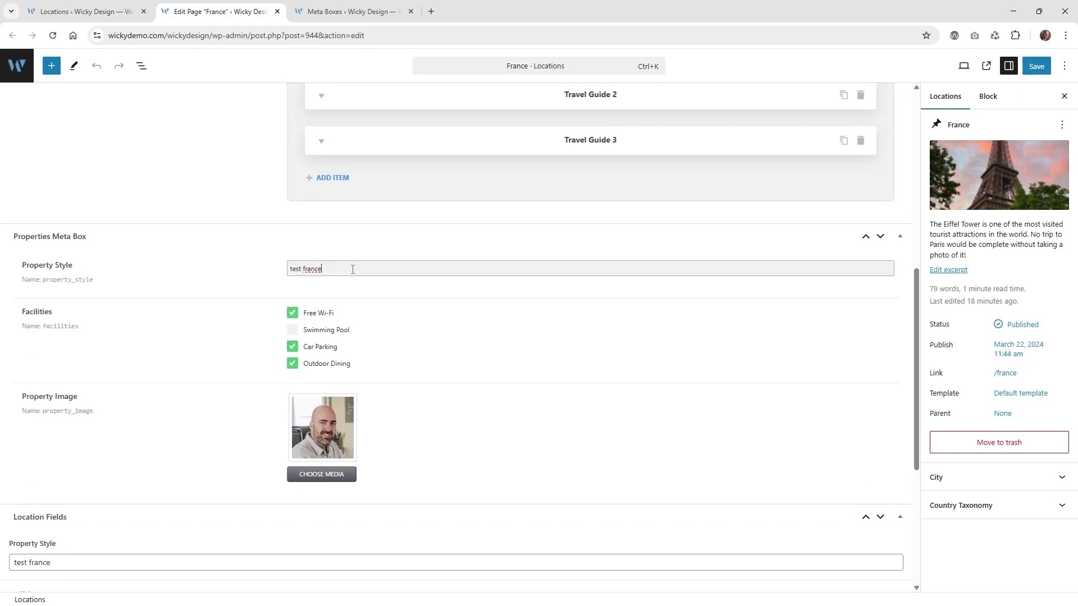
{"action": "left_click", "coordinate": [326, 331]}
{"action": "left_click", "coordinate": [326, 348]}
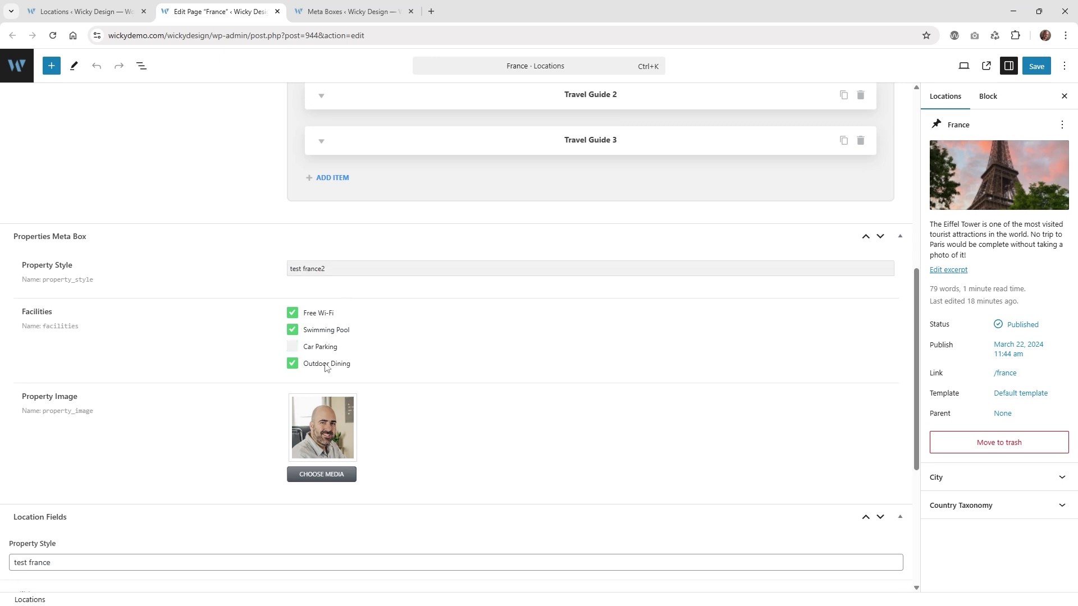
{"action": "left_click", "coordinate": [326, 364]}
{"action": "key", "text": "ctrl+s"}
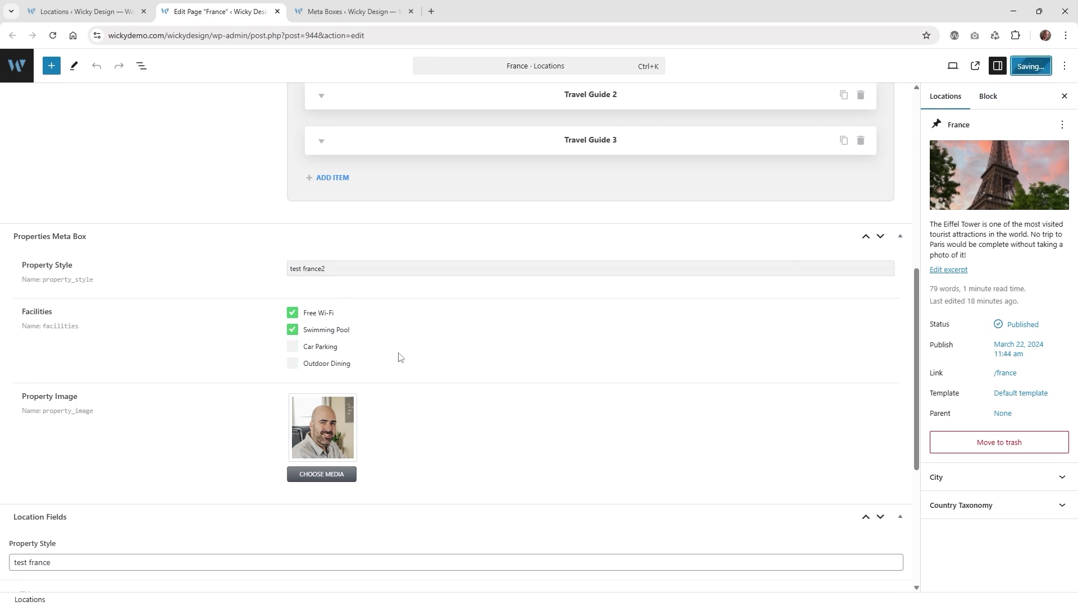
Step: Reload France and confirm Location Fields shows test france2 and the same two facilities
{"action": "scroll", "coordinate": [221, 342], "scroll_direction": "down", "scroll_amount": 5}
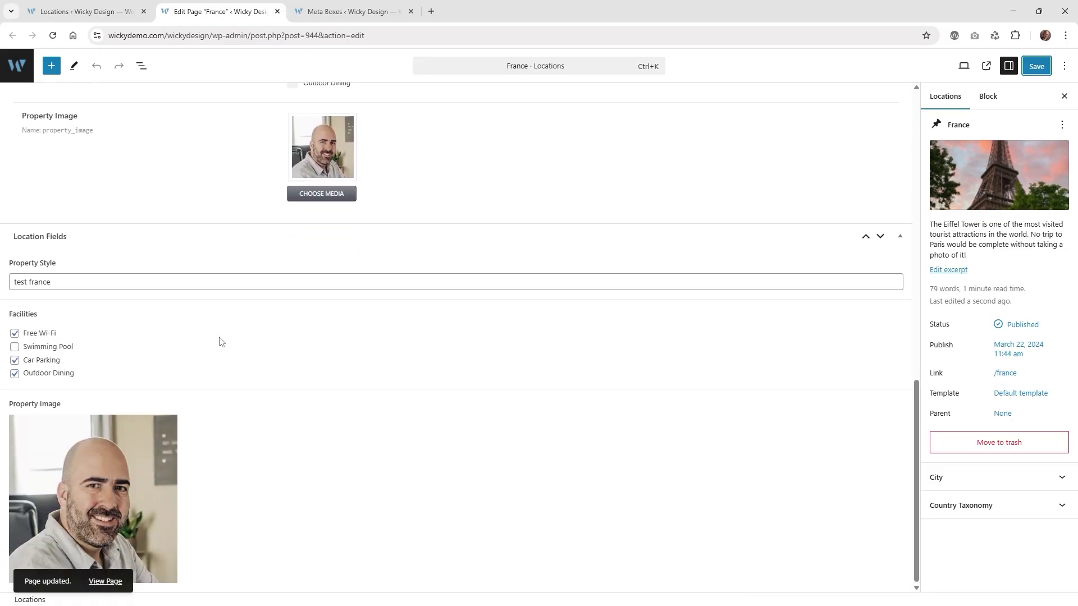
{"action": "left_click", "coordinate": [56, 39]}
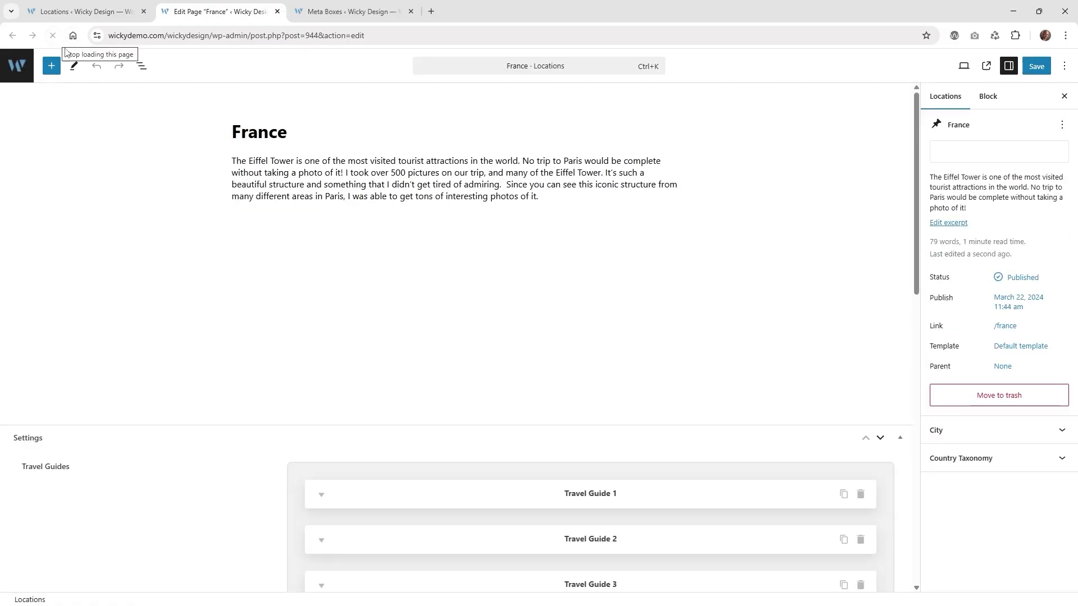
{"action": "scroll", "coordinate": [210, 418], "scroll_direction": "down", "scroll_amount": 9}
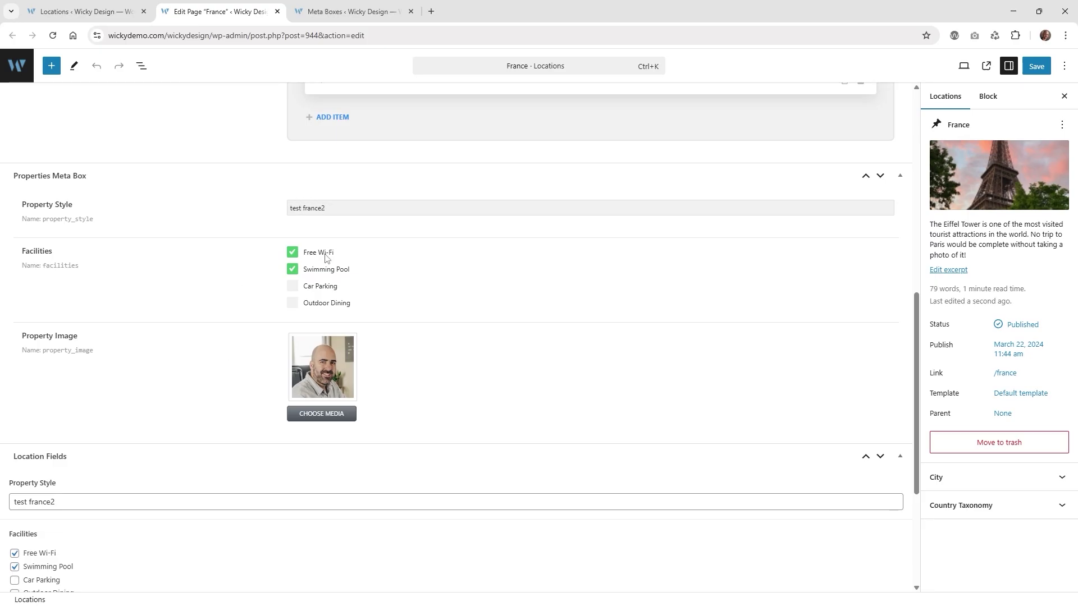
{"action": "scroll", "coordinate": [175, 358], "scroll_direction": "down", "scroll_amount": 3}
{"action": "left_click", "coordinate": [43, 331]}
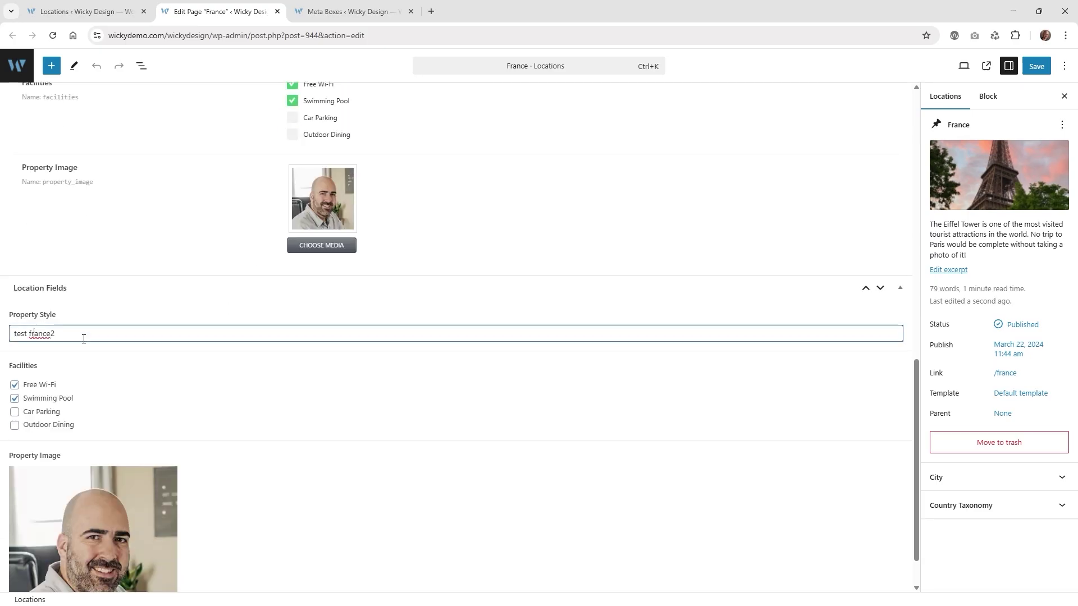
{"action": "scroll", "coordinate": [243, 405], "scroll_direction": "down", "scroll_amount": 1}
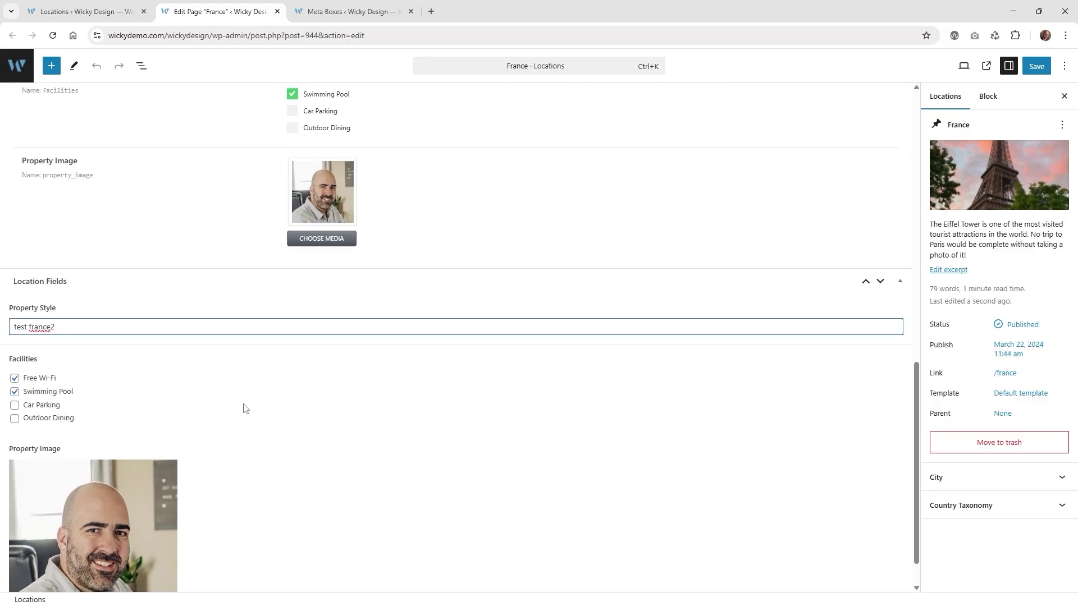
{"action": "scroll", "coordinate": [243, 409], "scroll_direction": "up", "scroll_amount": 3}
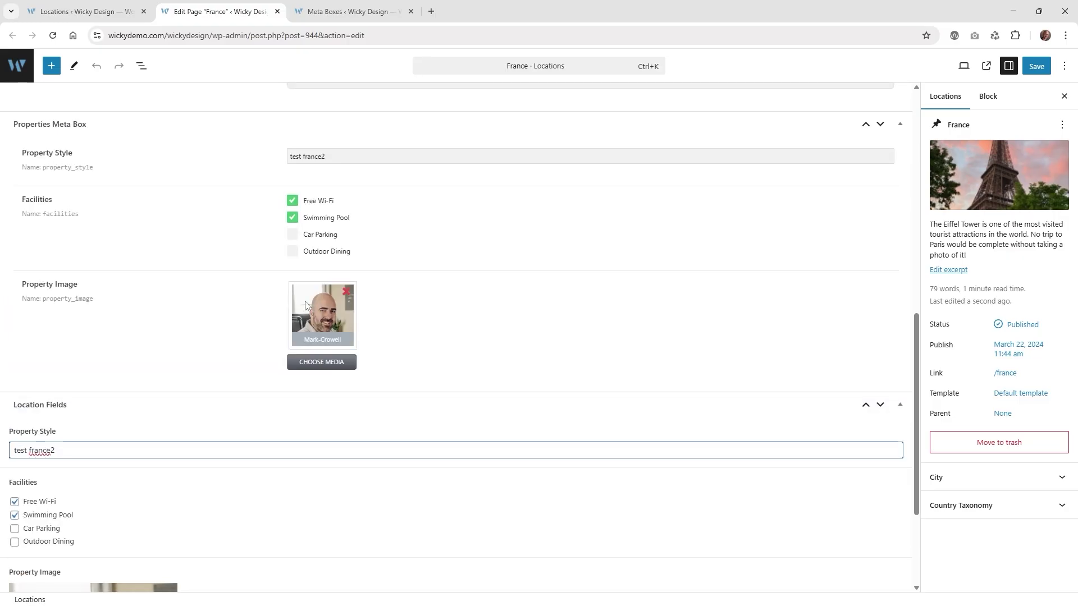
{"action": "scroll", "coordinate": [99, 481], "scroll_direction": "down", "scroll_amount": 3}
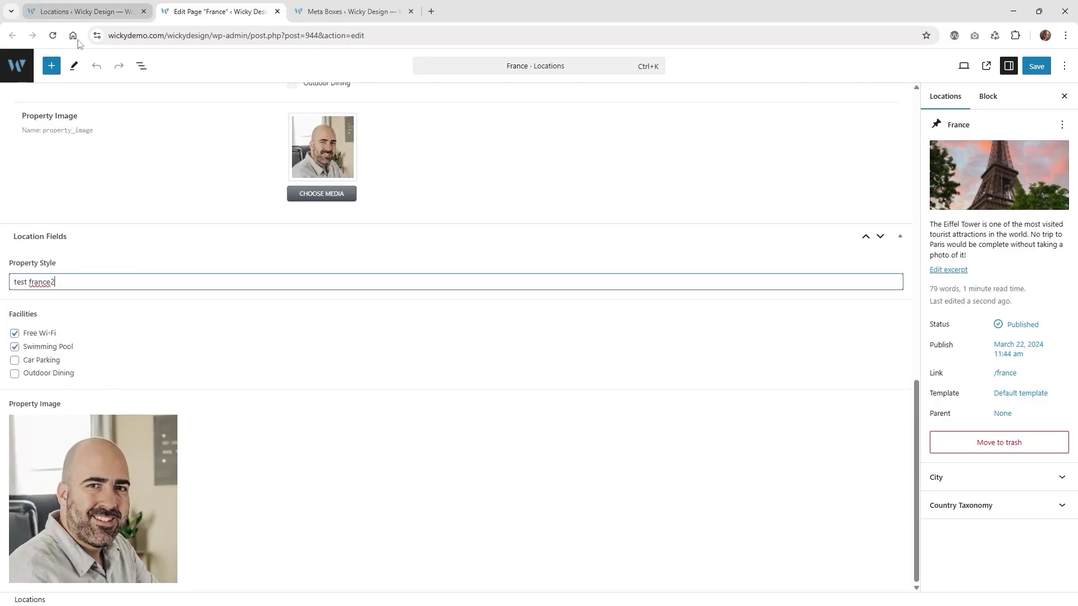
Step: Deactivate the Location Fields group in the ACF Field Groups list
{"action": "left_click", "coordinate": [90, 12]}
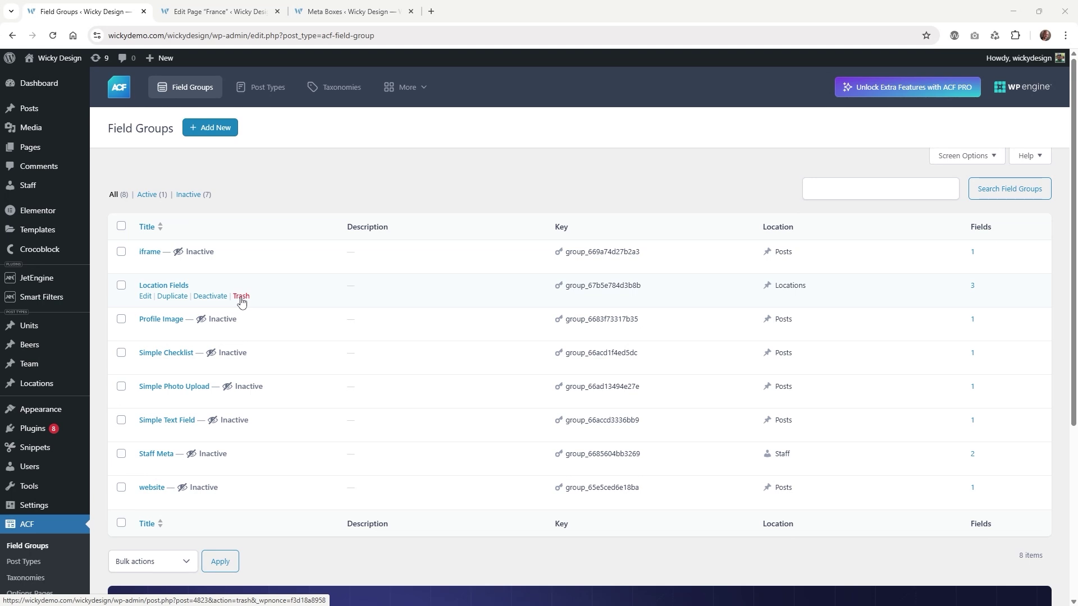
{"action": "left_click", "coordinate": [207, 303]}
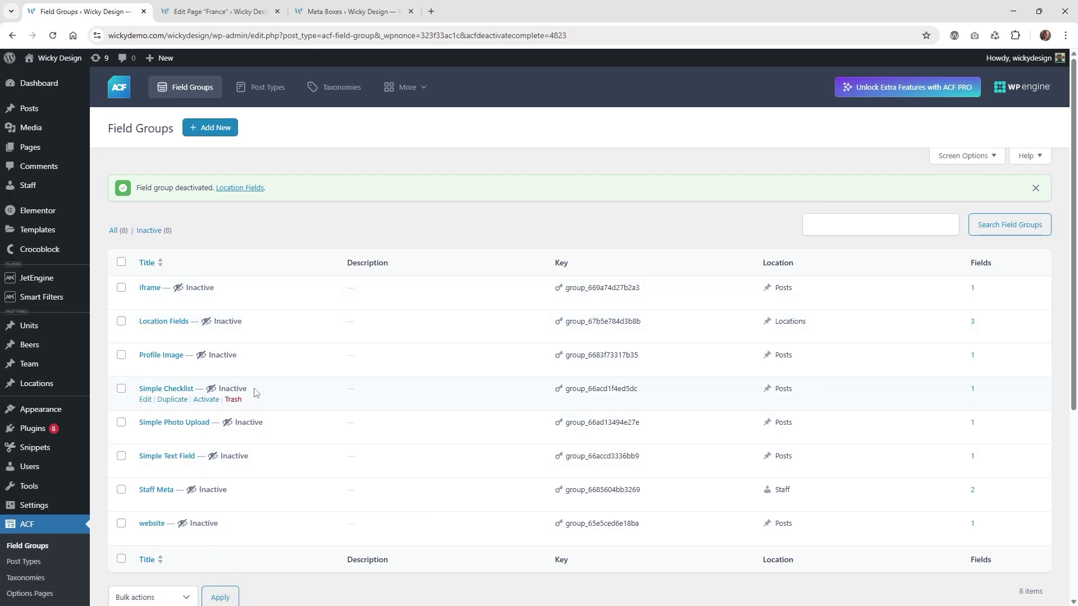
Step: Reload the France editor and confirm only the Properties Meta Box remains, still holding test france2, Free Wi-Fi and Swimming Pool
{"action": "left_click", "coordinate": [224, 3]}
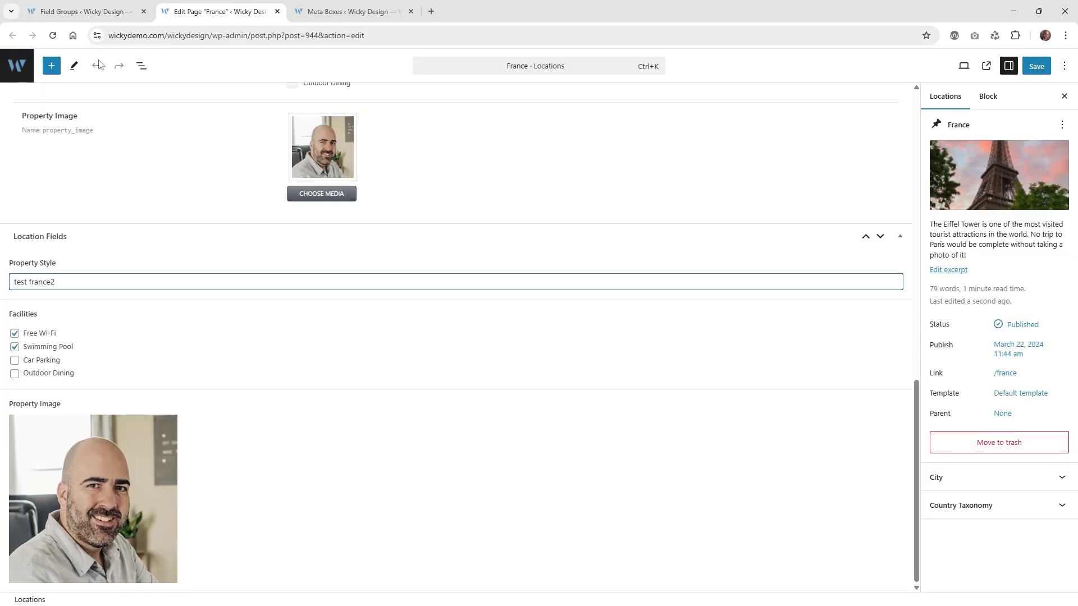
{"action": "left_click", "coordinate": [52, 36]}
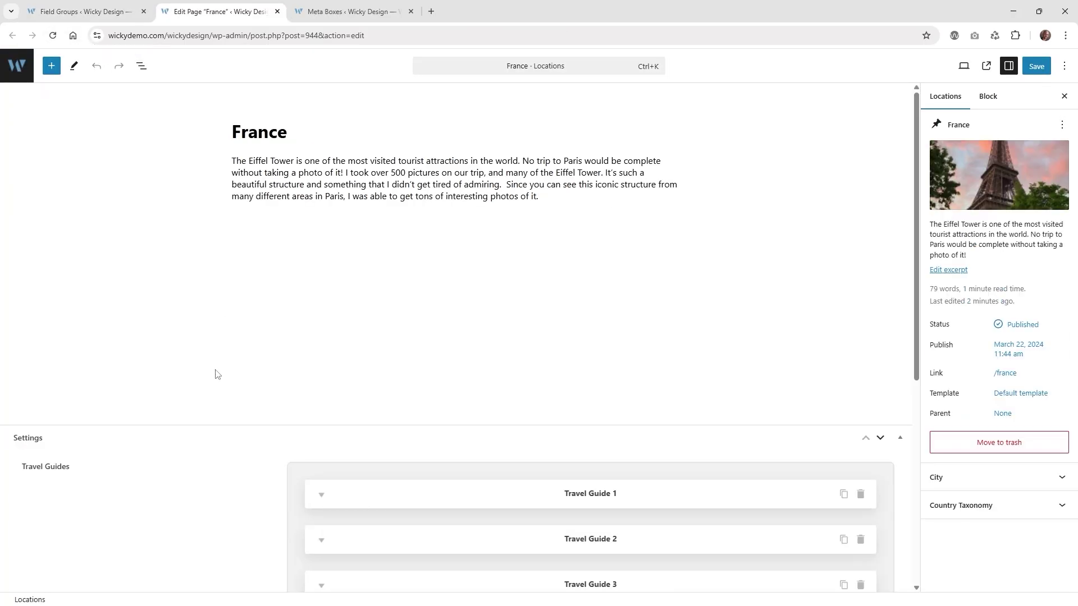
{"action": "scroll", "coordinate": [217, 374], "scroll_direction": "down", "scroll_amount": 6}
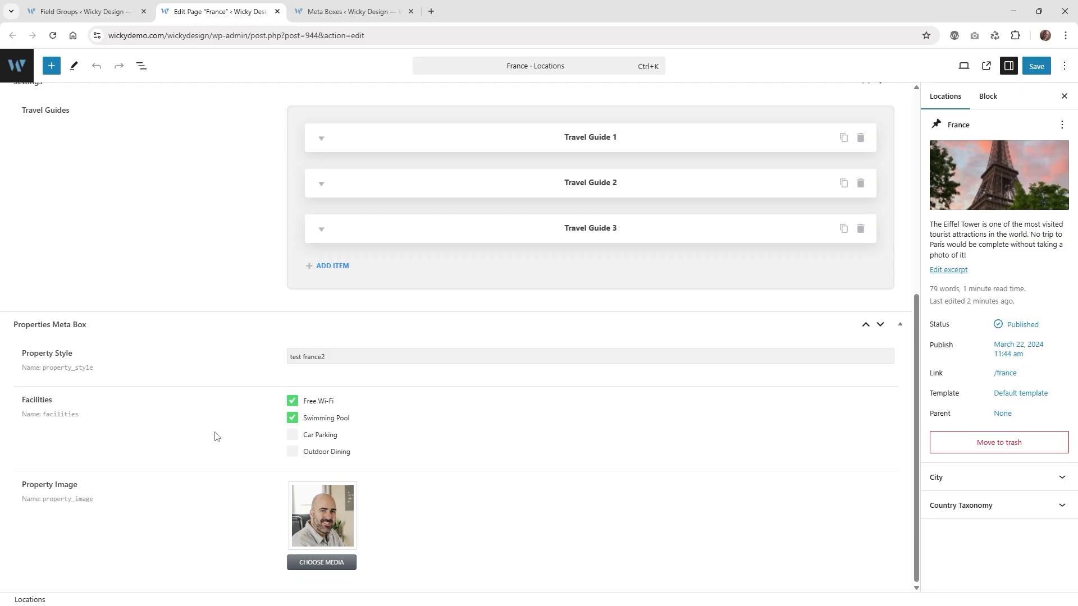
{"action": "left_click", "coordinate": [84, 11]}
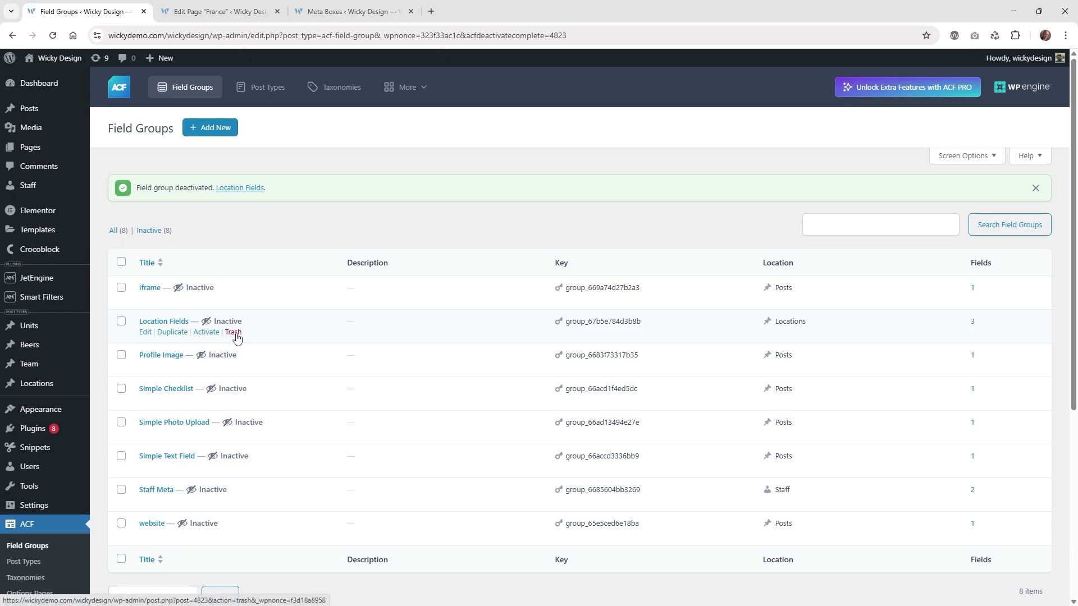
{"action": "key", "text": "ctrl+Tab"}
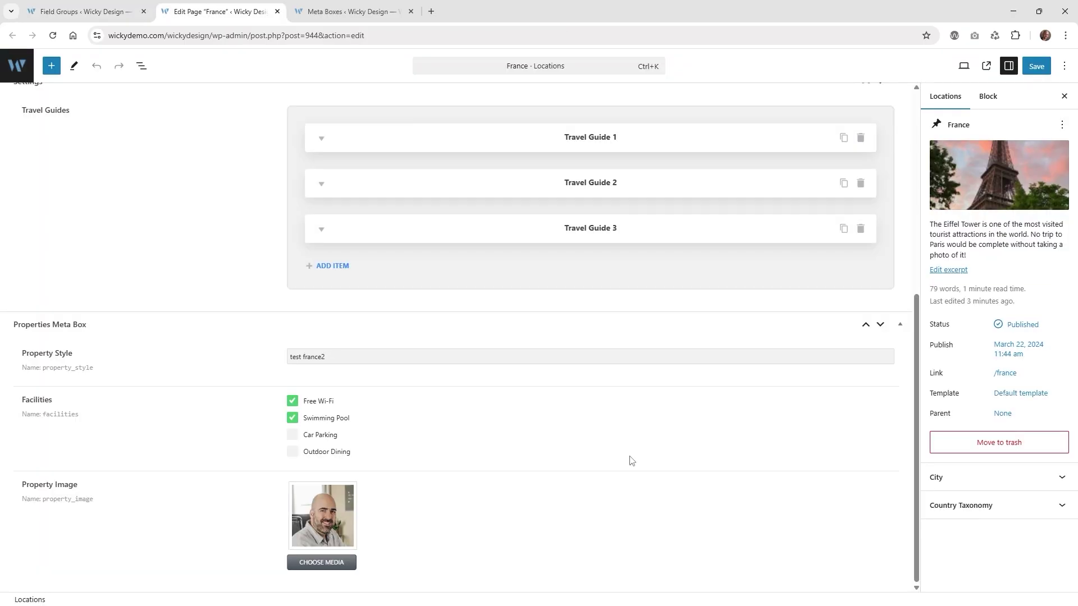